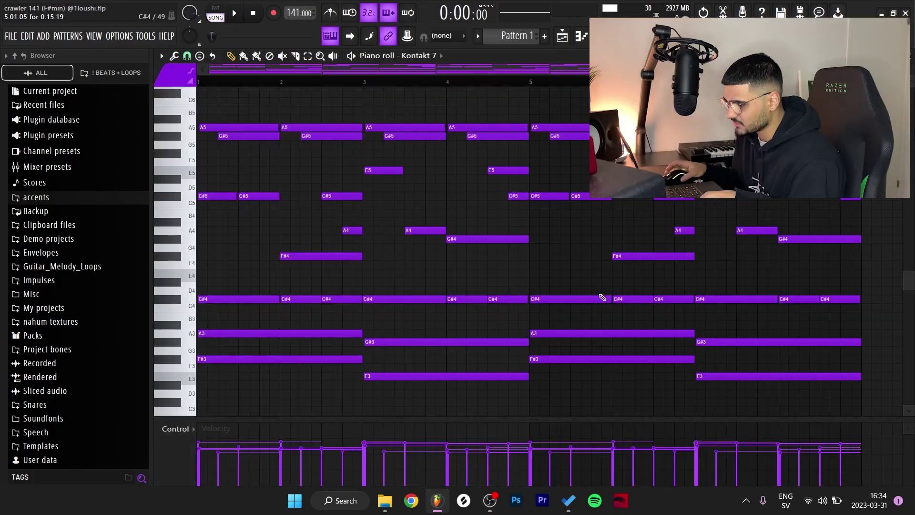
Show the Kontakt 7 channel's loaded instrument and return to its piano roll.
left_click(600, 36)
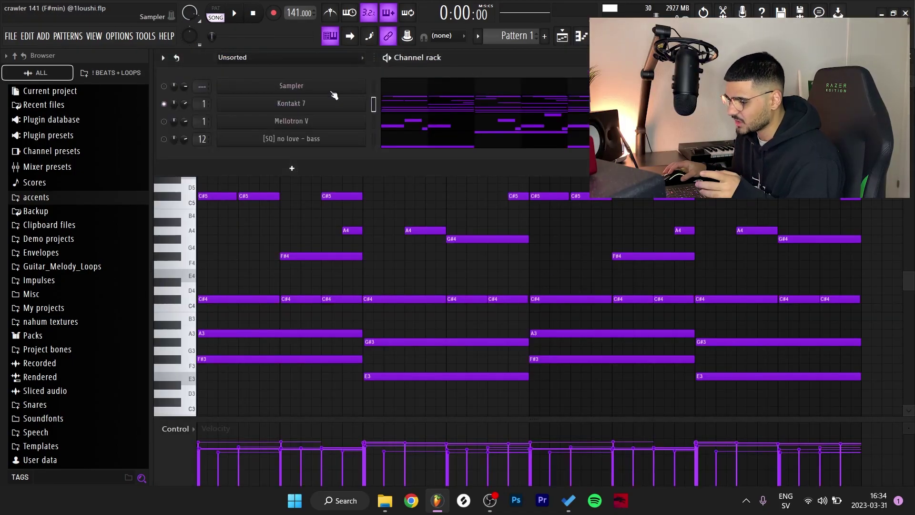
left_click(298, 104)
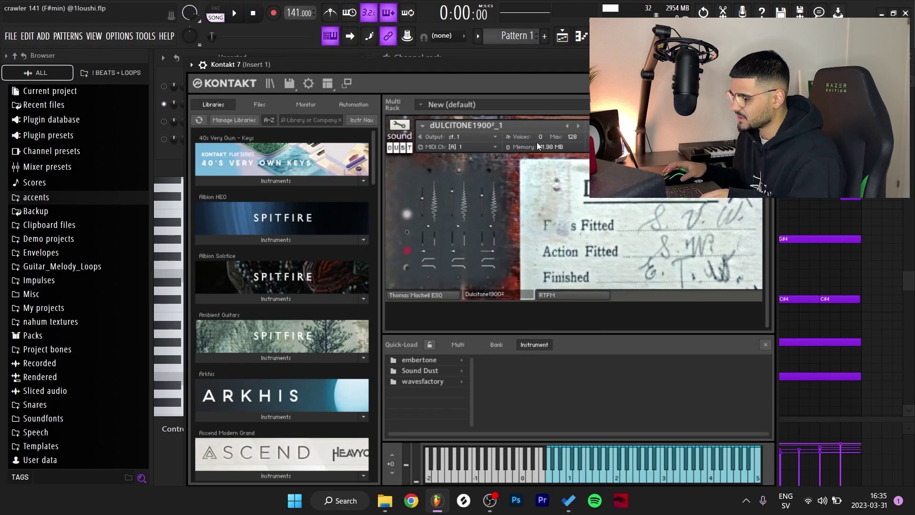
key("F7")
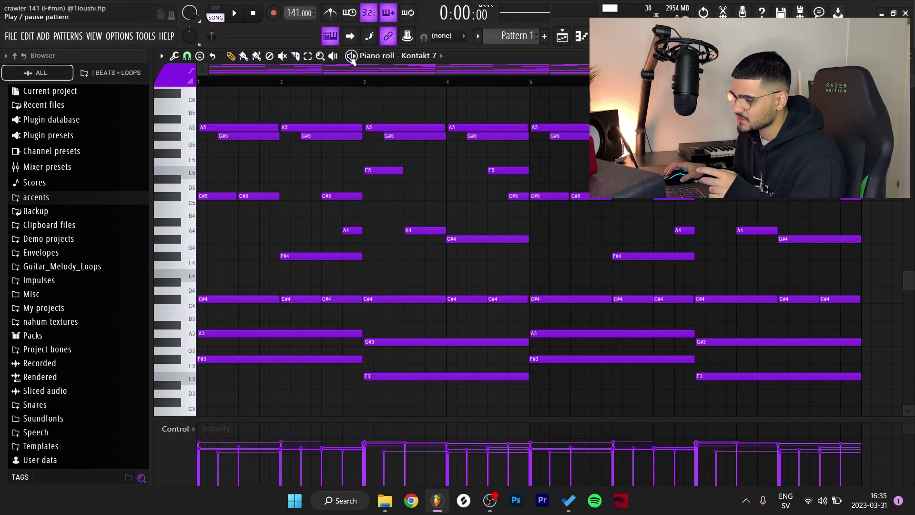
Play the Kontakt 7 melody in Pattern 1 and examine its notes from the high to the low register.
key("space")
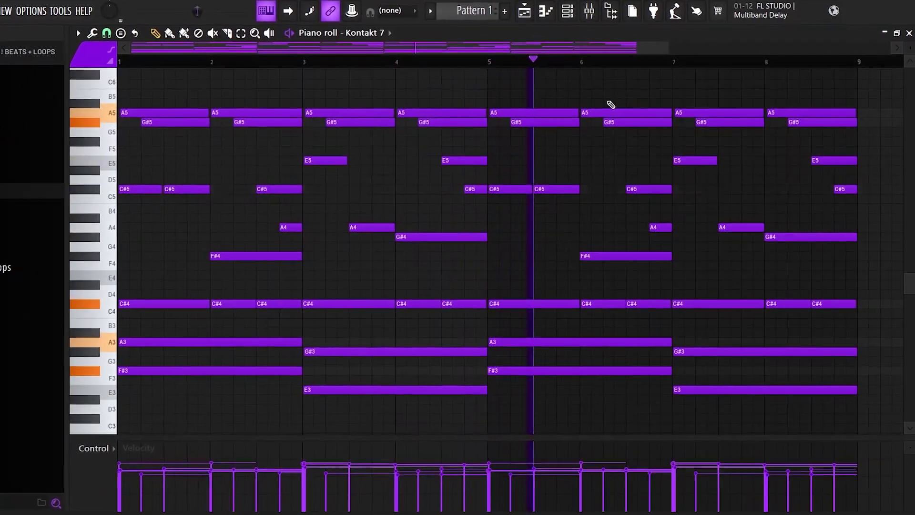
scroll(614, 107, "down", 1)
scroll(605, 101, "up", 1)
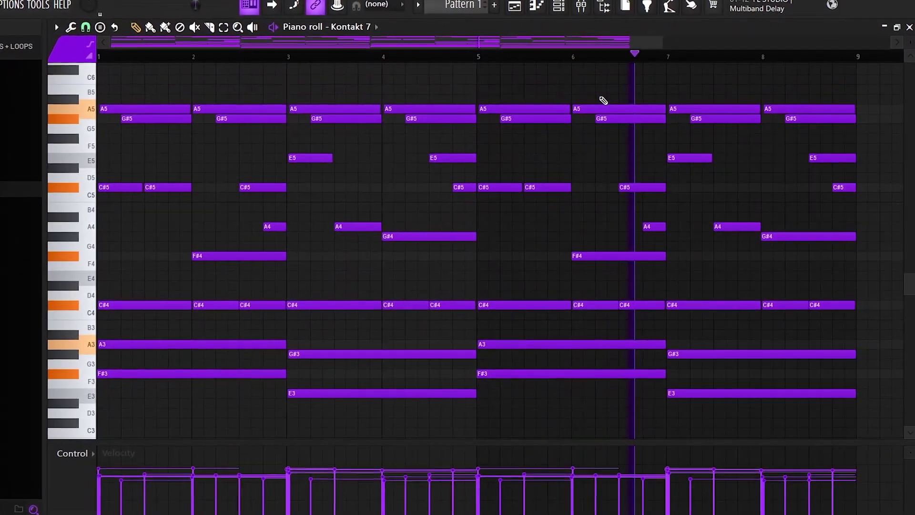
scroll(603, 98, "down", 1)
scroll(595, 94, "down", 3)
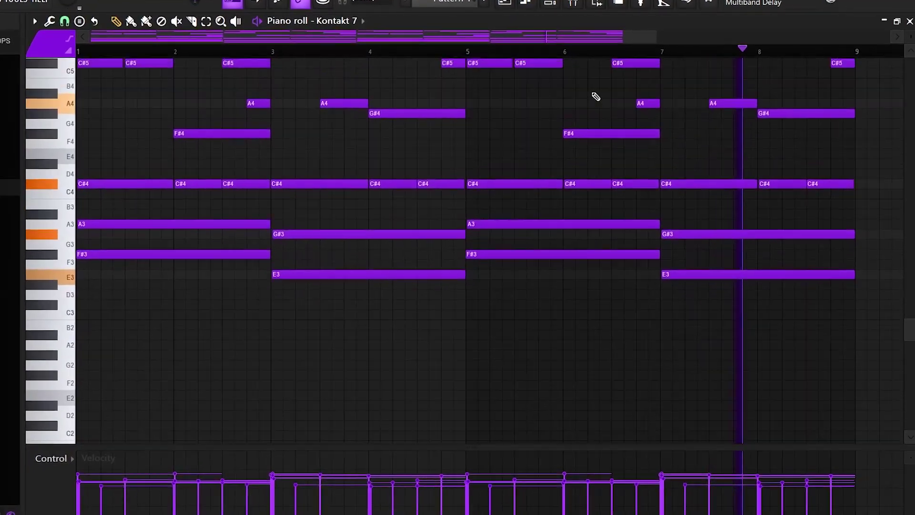
scroll(595, 95, "up", 3)
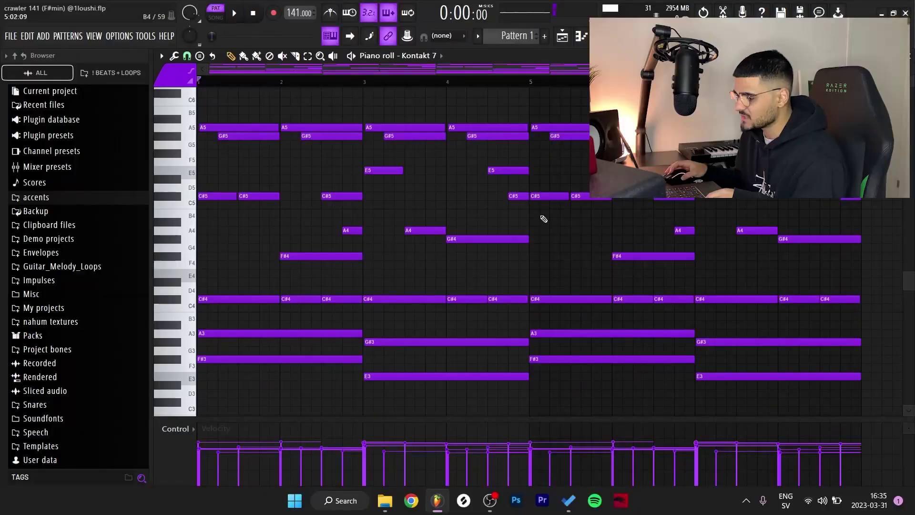
Paste the melody into the Sampler channel's piano roll and delete all notes above C#4, keeping the chord notes.
left_click(599, 36)
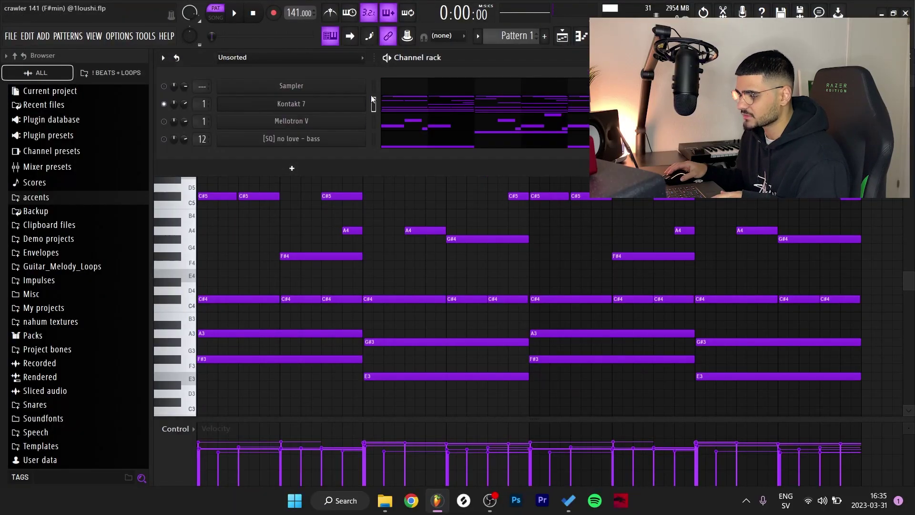
left_click(396, 87)
key("ctrl+v")
left_click_drag(838, 293, 199, 117)
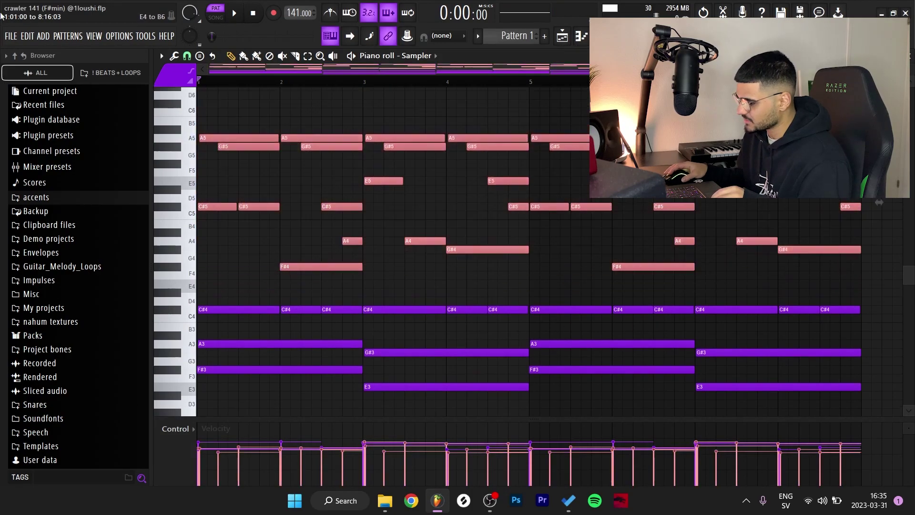
key("Delete")
scroll(292, 359, "down", 1)
scroll(292, 360, "down", 1)
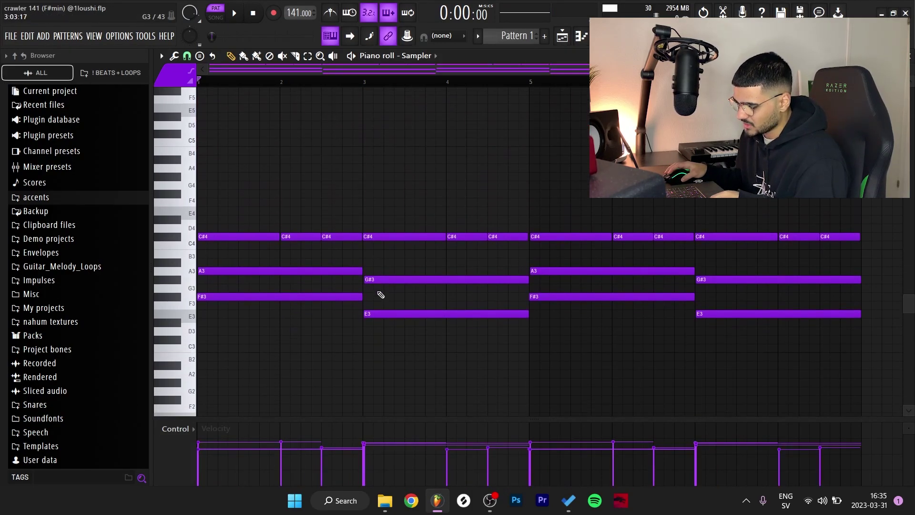
Try the C#4 notes of bars 3 and 4 one octave lower, at C#3.
left_click_drag(434, 274, 505, 240)
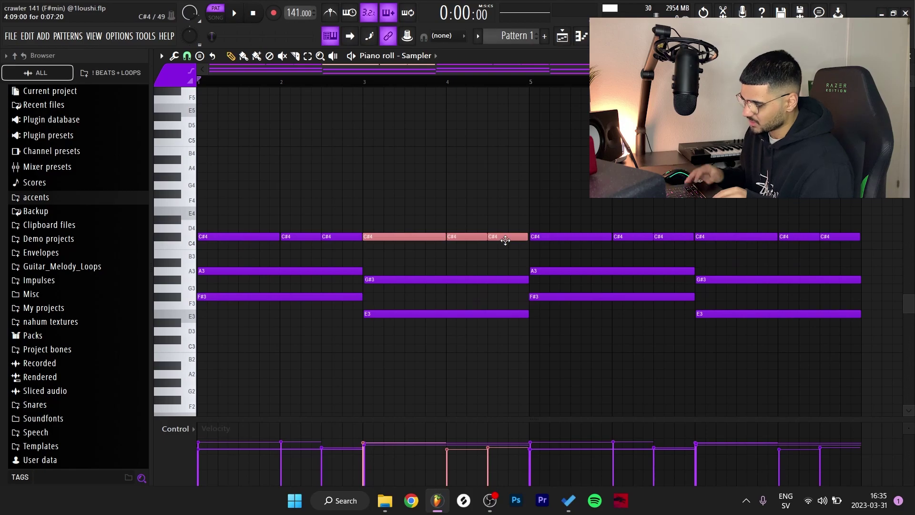
key("ctrl+Down")
left_click_drag(241, 333, 207, 194)
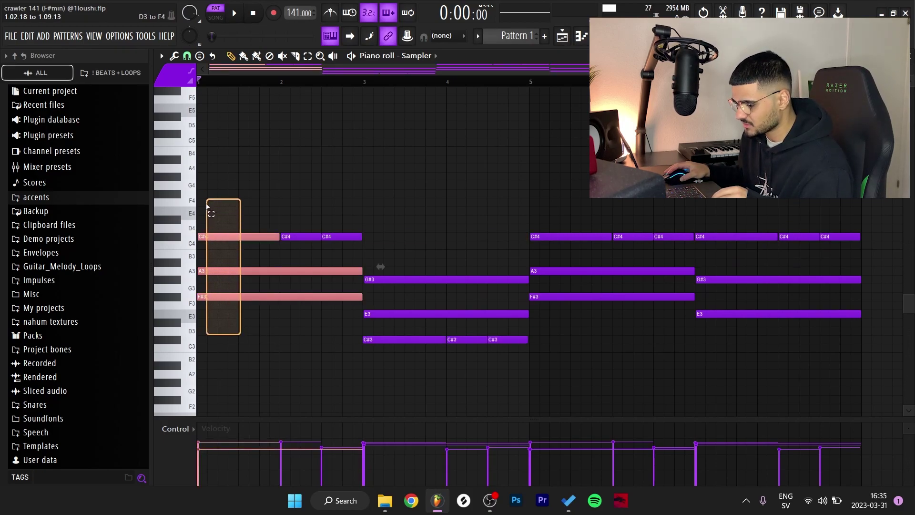
left_click_drag(410, 266, 372, 351)
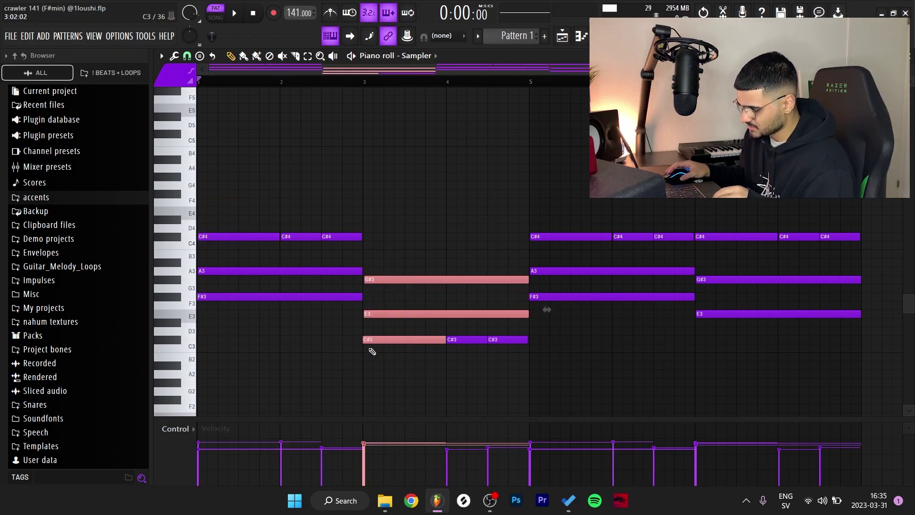
left_click_drag(347, 318, 551, 365)
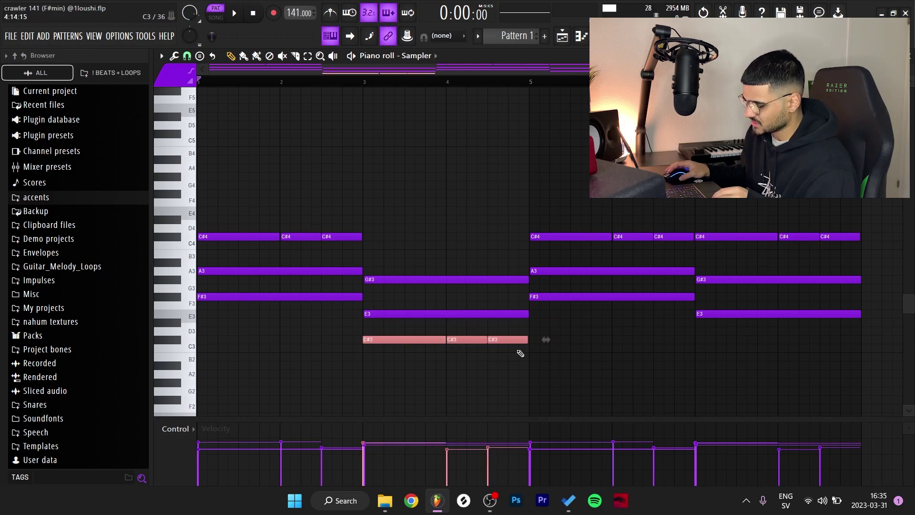
key("ctrl+Up")
key("ctrl+Down")
key("ctrl+Up")
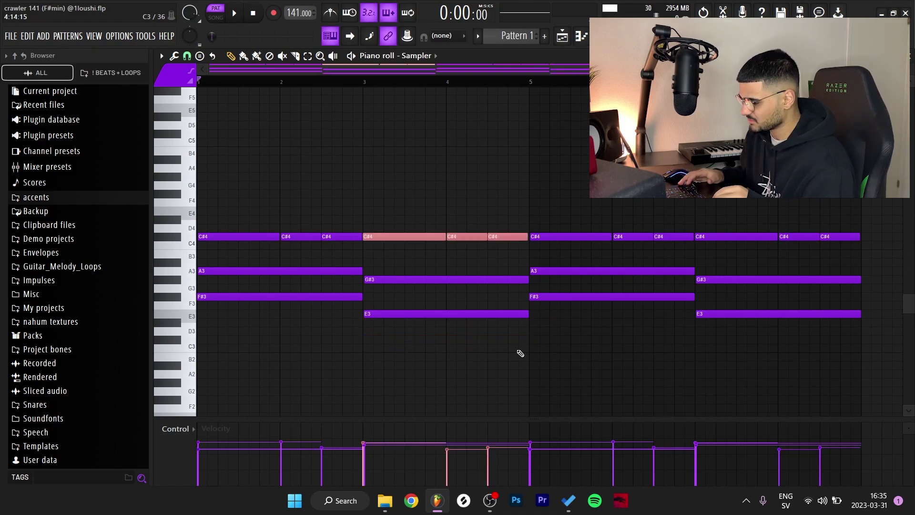
right_click(474, 264)
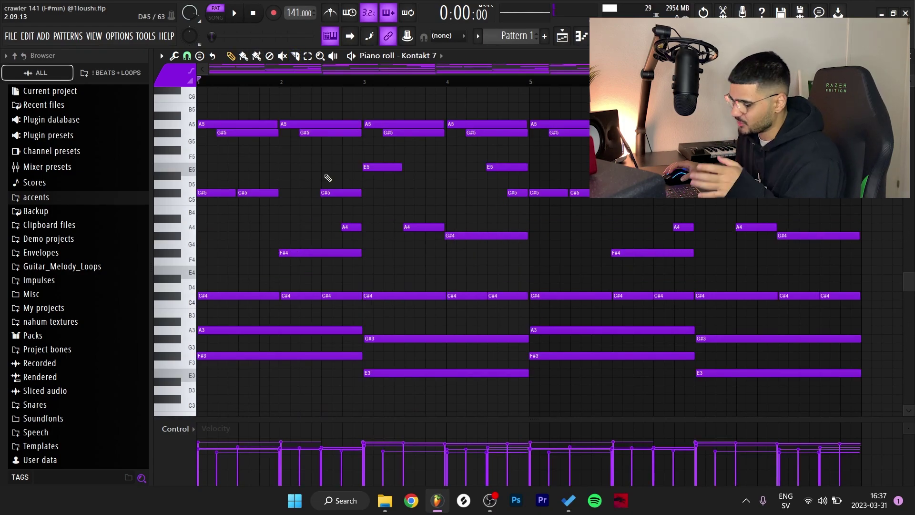
Try the F#4, C#5 and A4 notes of bar 2 in the Kontakt 7 melody one octave lower.
left_click_drag(862, 268, 167, 115)
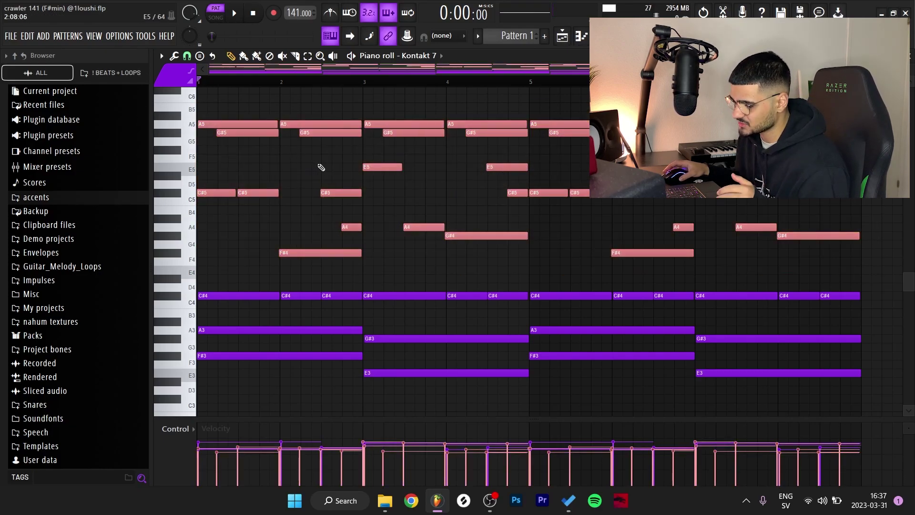
left_click_drag(329, 164, 351, 253)
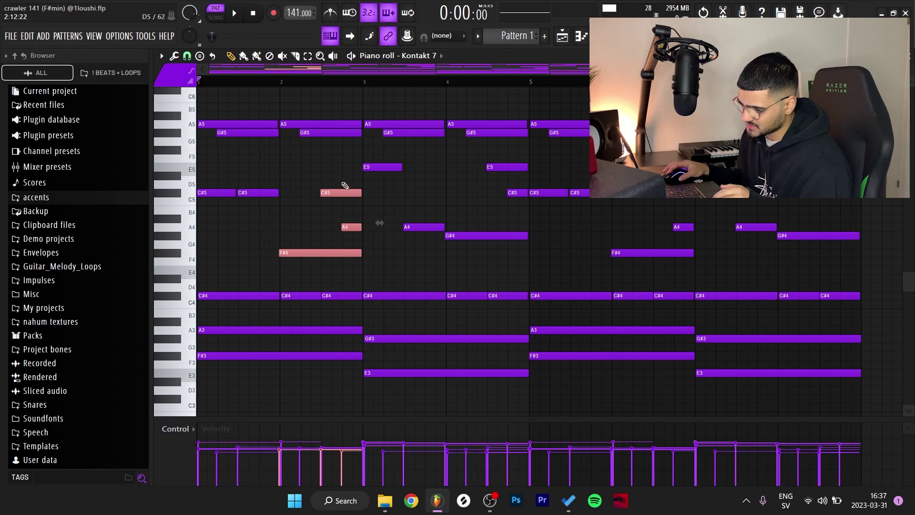
left_click_drag(343, 183, 347, 262)
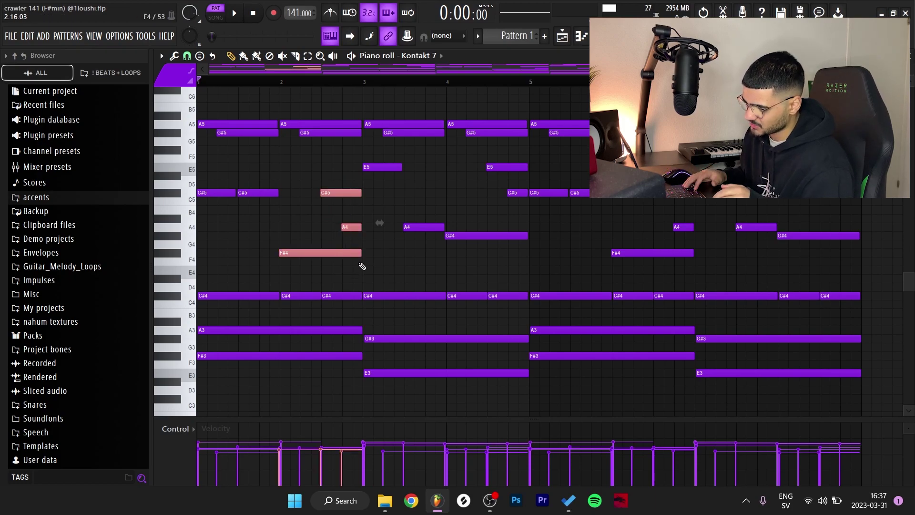
key("ctrl+Down")
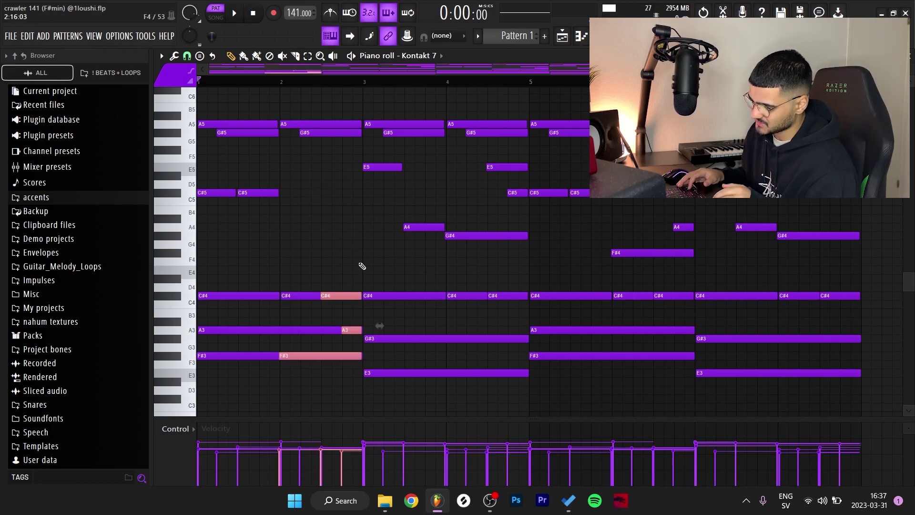
key("ctrl+Up")
Try the G#4, E5 and C#5 notes of bar 4 one and two octaves lower.
scroll(364, 266, "down", 1)
left_click_drag(491, 231, 486, 158)
key("Delete")
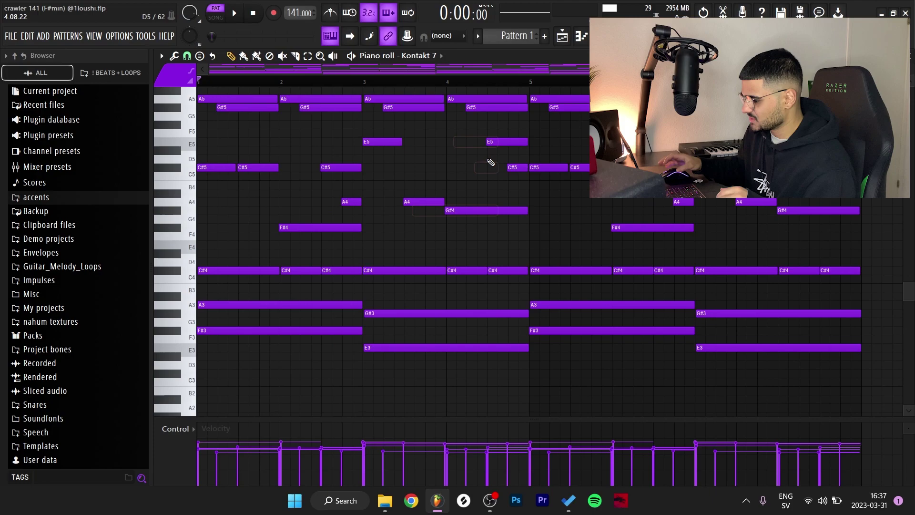
left_click_drag(519, 225, 493, 137)
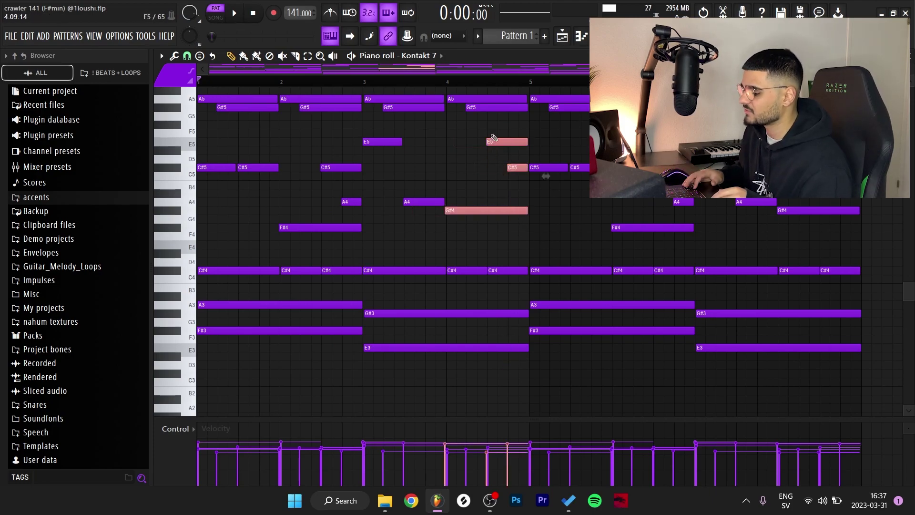
key("ctrl+Down")
scroll(494, 137, "down", 1)
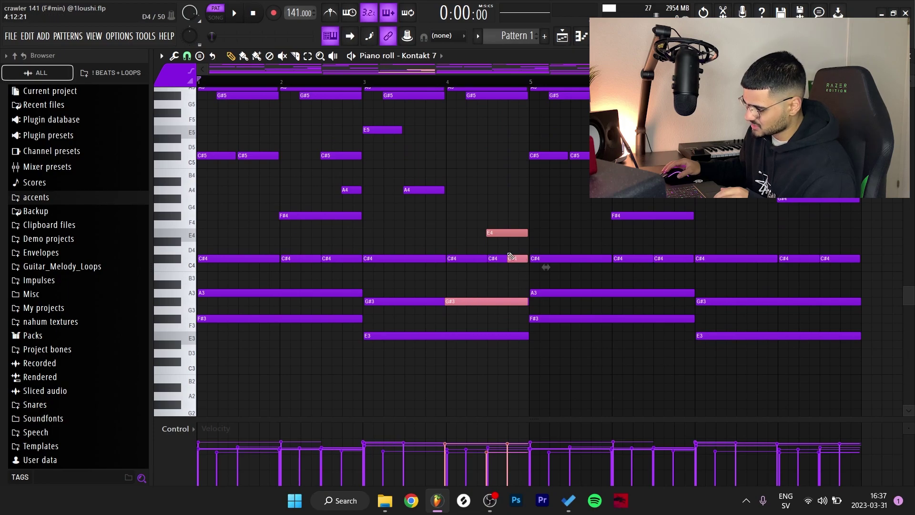
key("ctrl+Down")
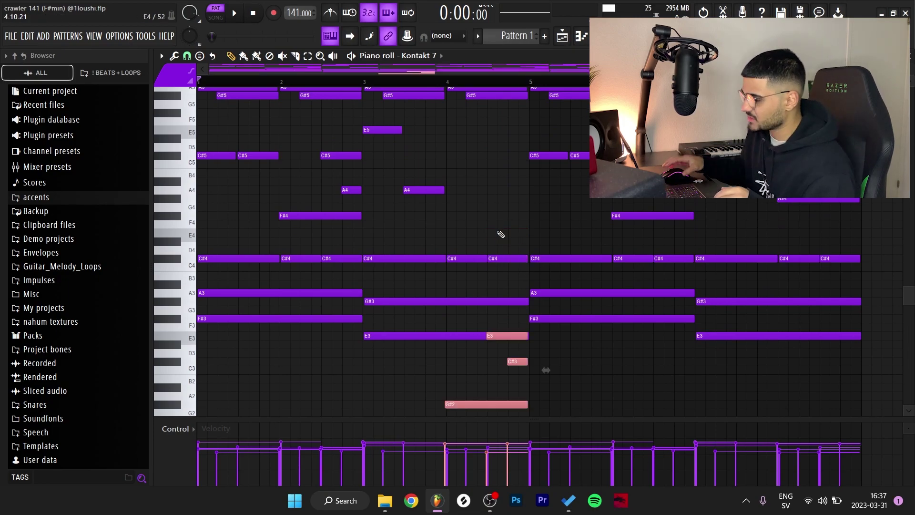
key("ctrl+Up")
key("ctrl+Up")
Highlight the A5 and G#5 notes of bars 1 to 4, and the C#5, E5 and A4 melody notes in bars 1 and 3.
scroll(495, 223, "up", 6)
left_click_drag(499, 188, 202, 124)
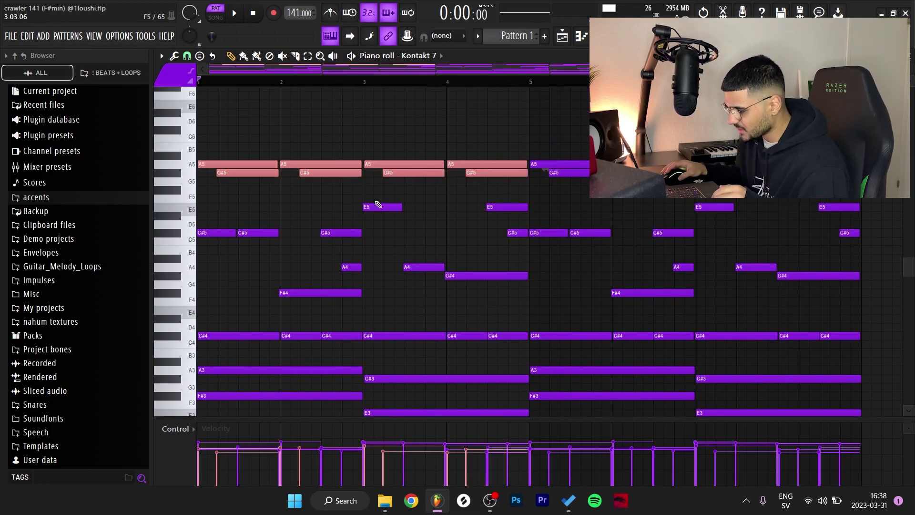
left_click_drag(378, 204, 438, 281)
left_click_drag(271, 247, 190, 232)
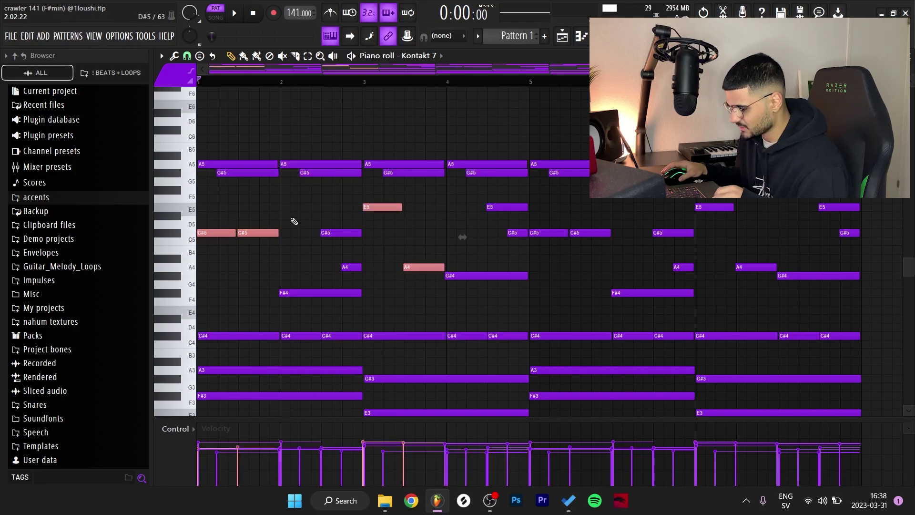
scroll(367, 186, "down", 3)
scroll(461, 164, "up", 4)
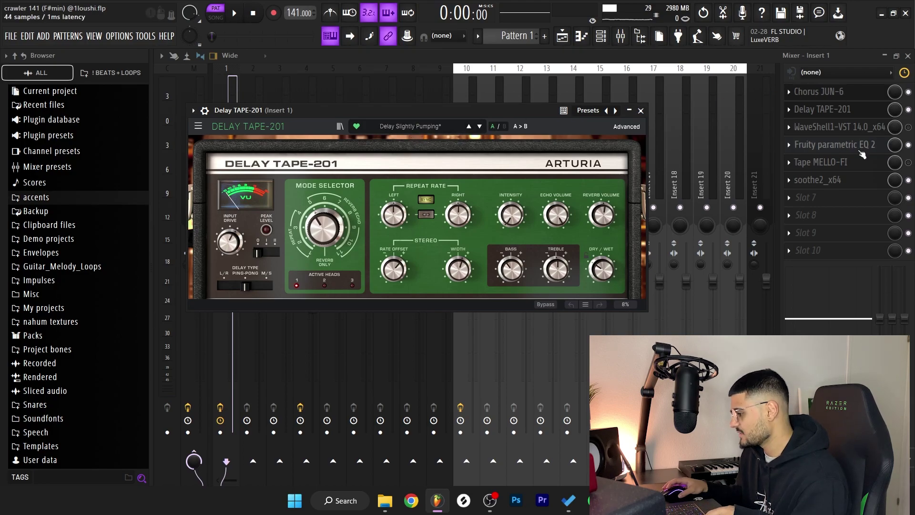
Show the Fruity parametric EQ 2 and soothe2 effects on mixer Insert 1.
left_click(833, 144)
left_click(830, 185)
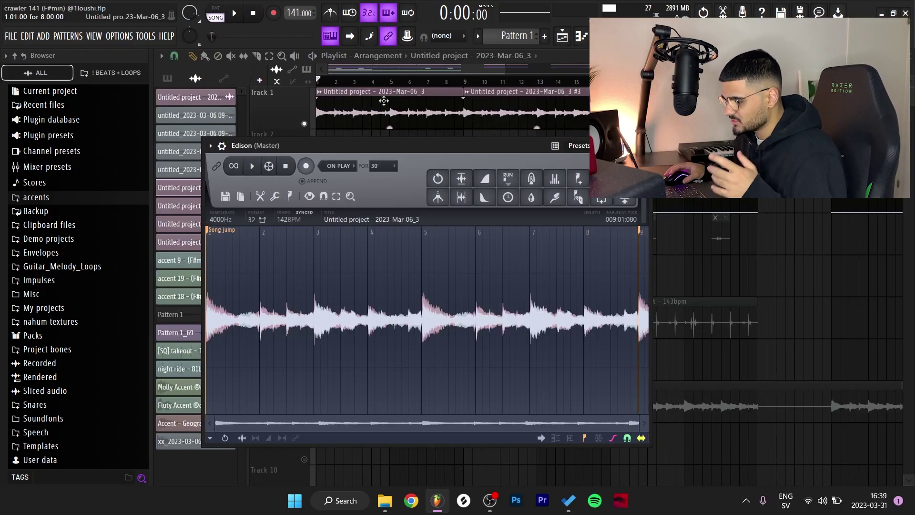
Inspect the Track 1 audio clip's sample settings, close them and play the arrangement from the beginning.
left_click(219, 219)
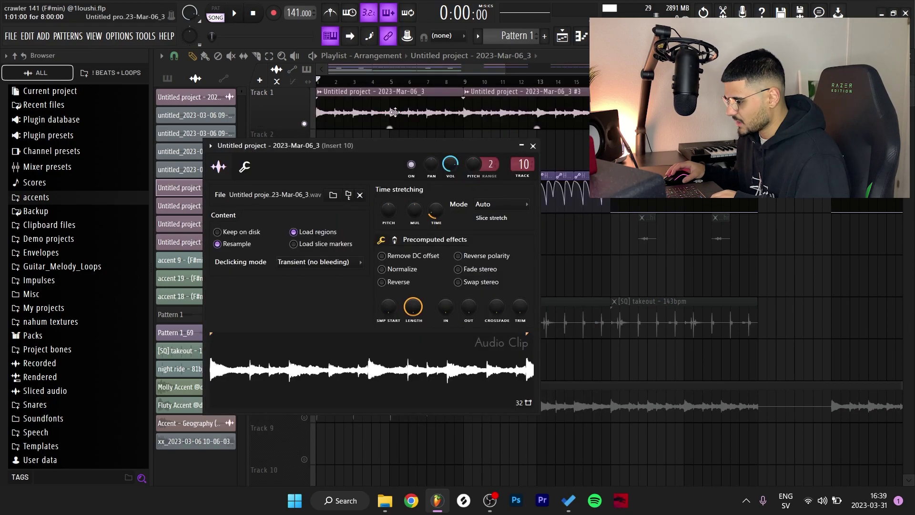
left_click(580, 411)
left_click(533, 146)
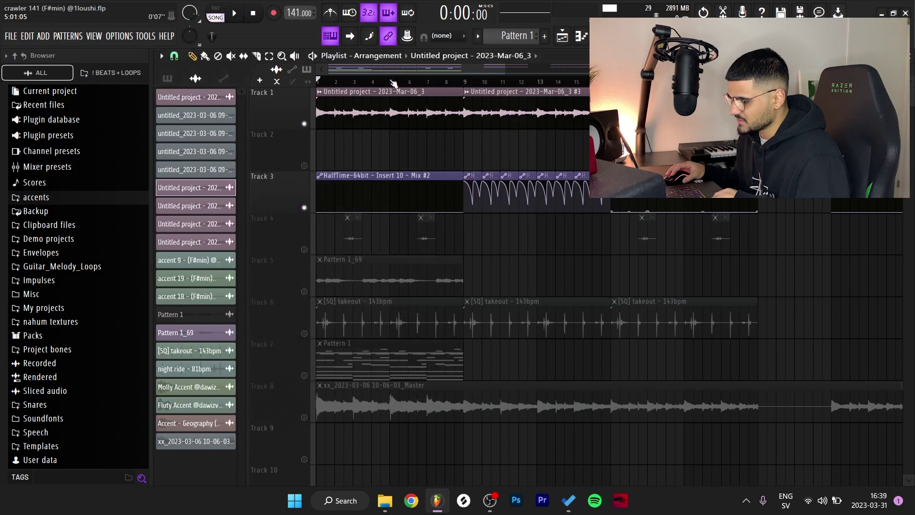
key("space")
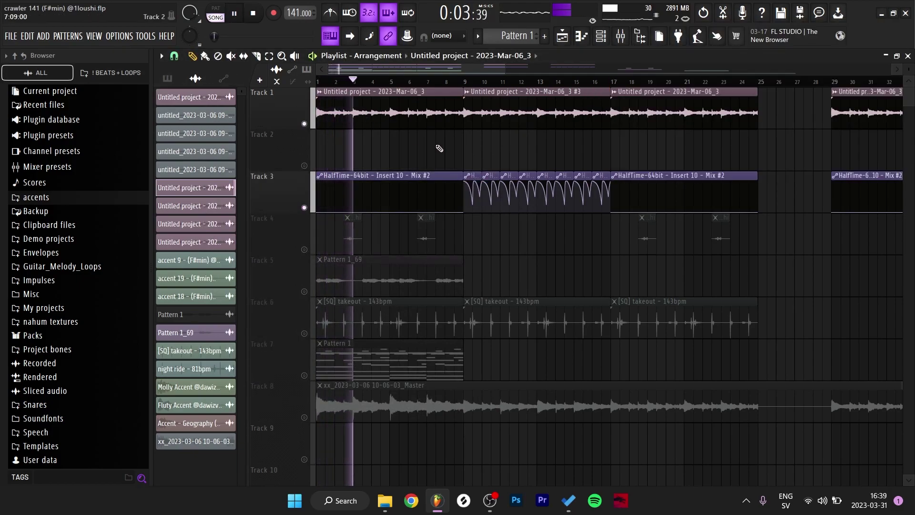
key("space")
Play the arrangement from bar 9 with the HalfTime effect of mixer Insert 10 open to watch its automated mix.
left_click_drag(610, 217, 318, 90)
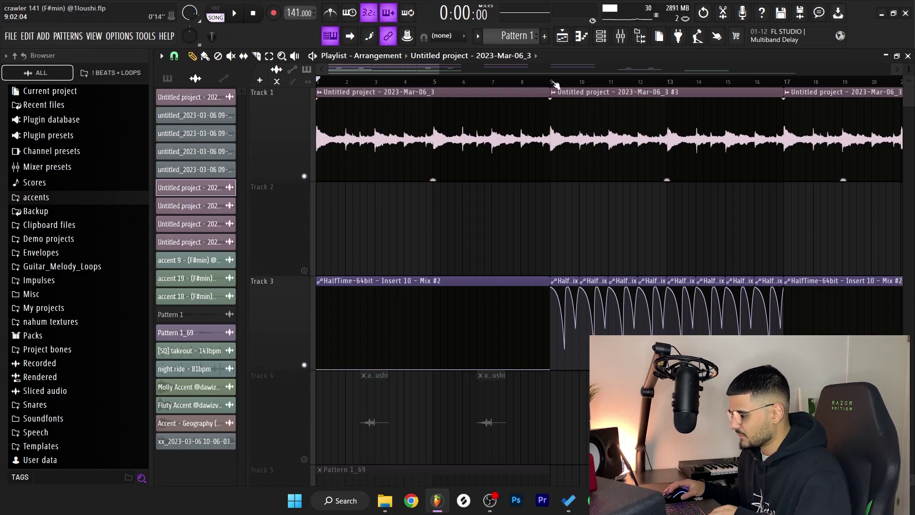
left_click(553, 82)
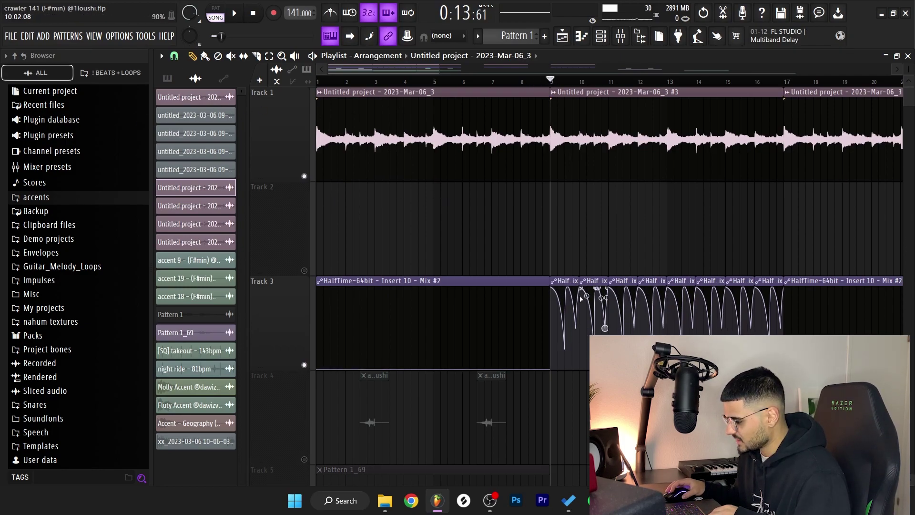
left_click(622, 42)
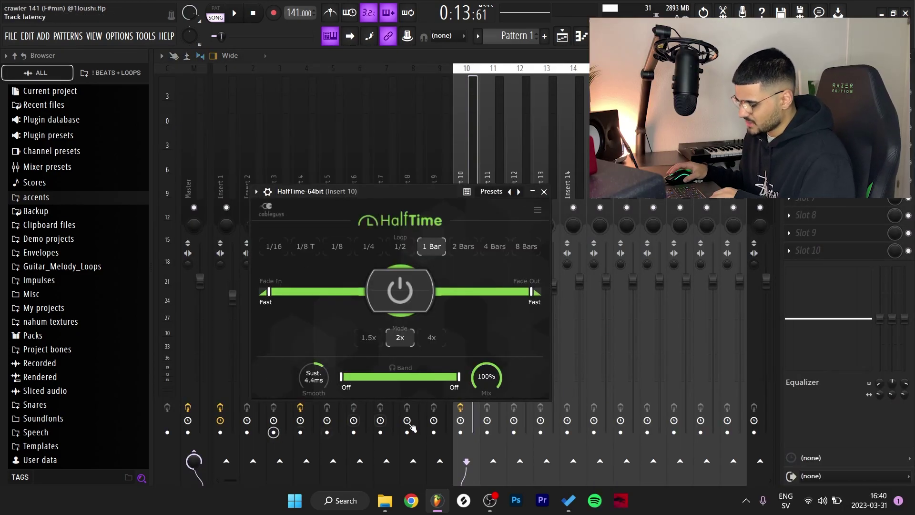
key("space")
key("space")
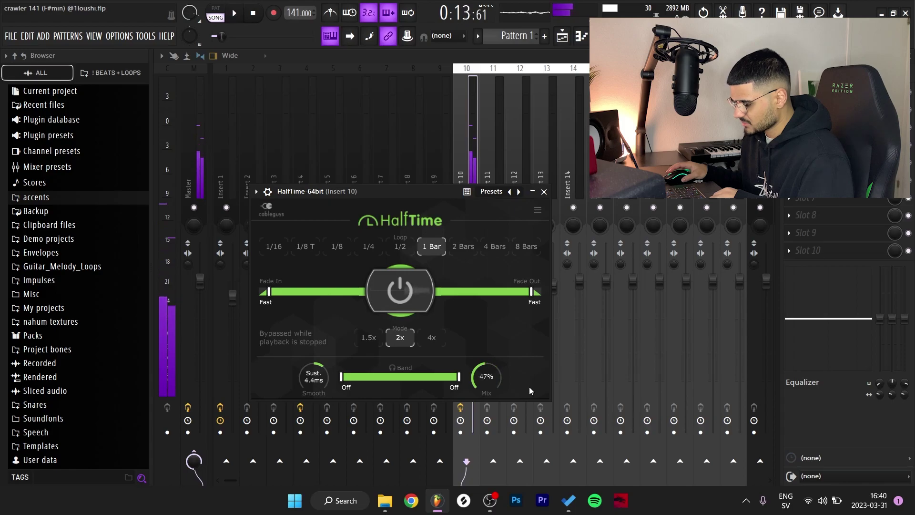
Inspect the sample settings of the first and second audio clips on Track 1 to compare their pitch shift.
key("F9")
double_click(386, 112)
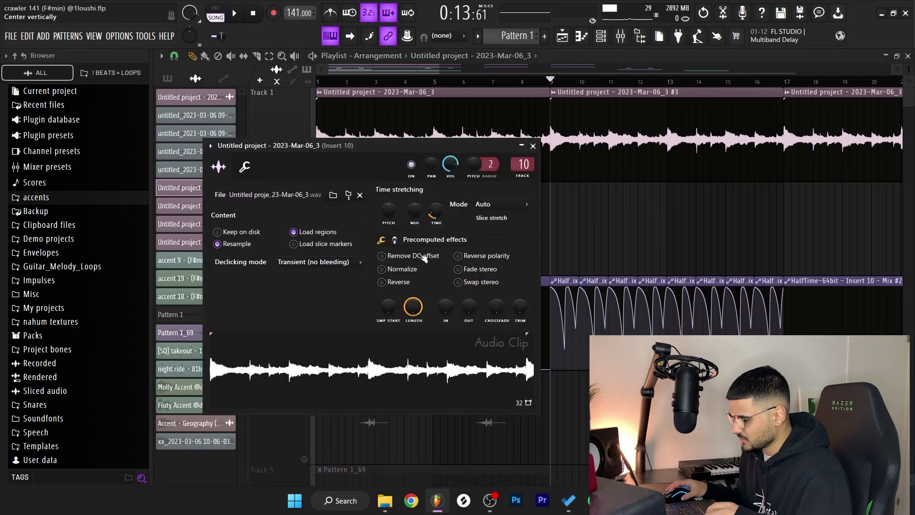
key("Escape")
double_click(599, 163)
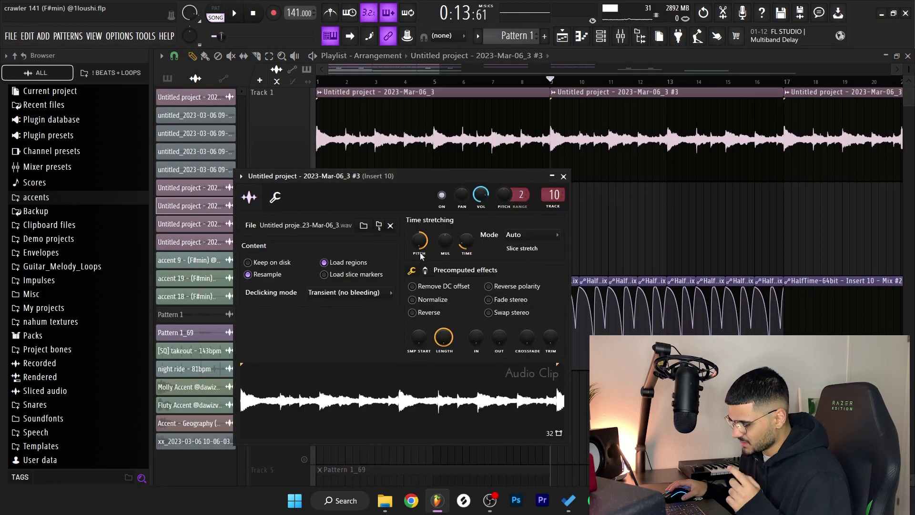
key("Escape")
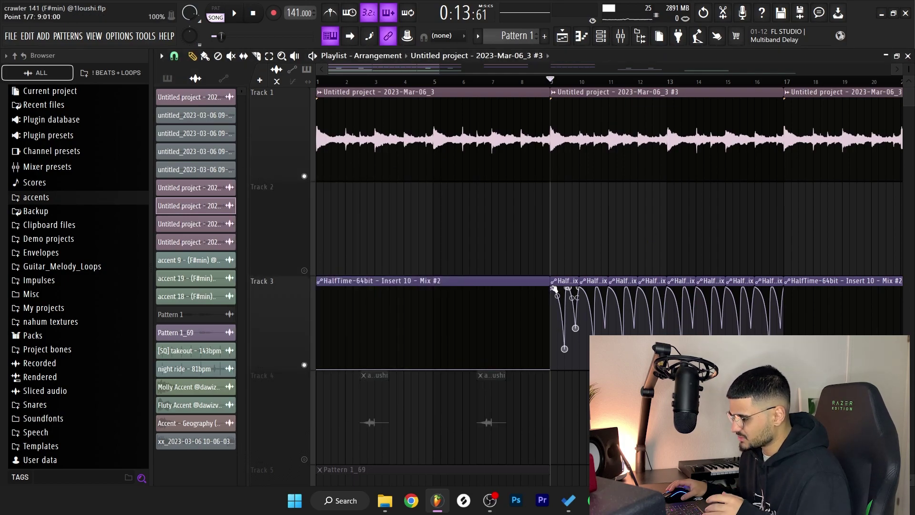
Play short sections of the arrangement alternately from bar 9 and bar 1 to compare the two Track 1 clips.
key("space")
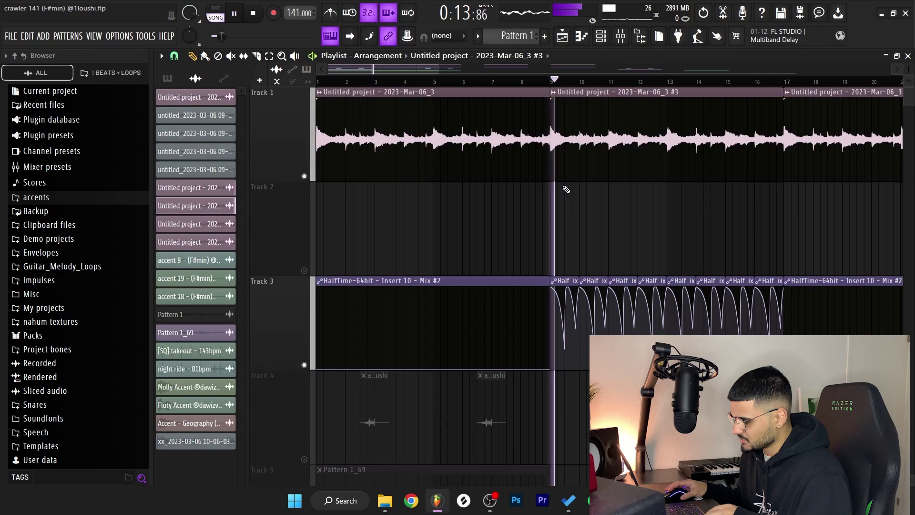
key("space")
left_click_drag(498, 80, 316, 80)
key("space")
key("space")
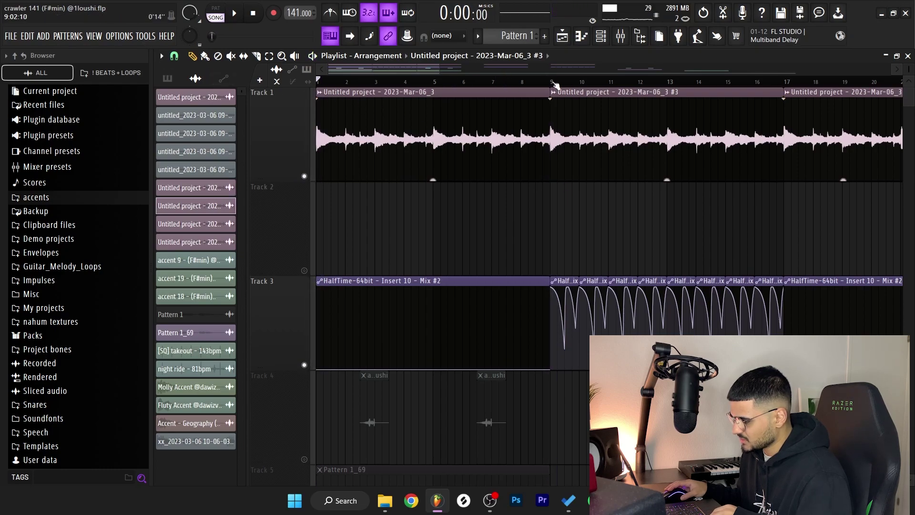
key("space")
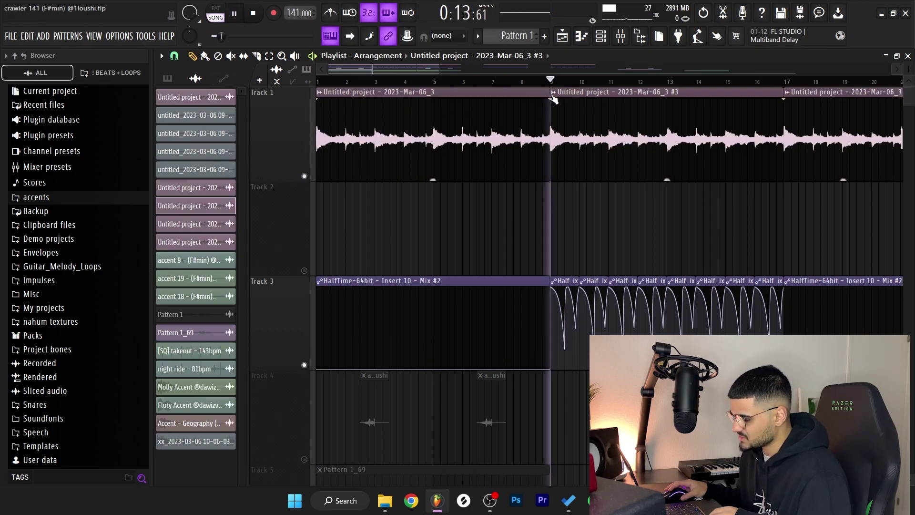
key("space")
left_click(316, 81)
key("space")
key("space")
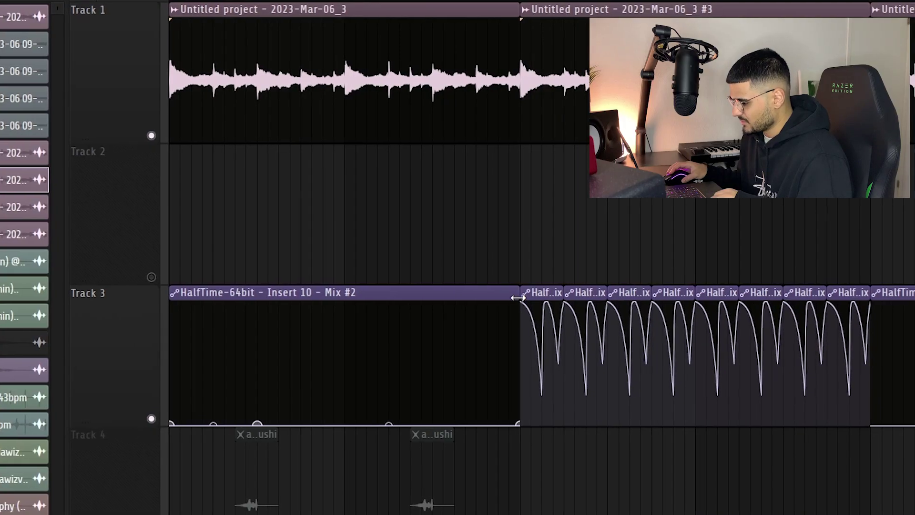
Check the pitch shift of the Track 1 clip starting at bar 9 and play the arrangement from there.
mouse_move(548, 401)
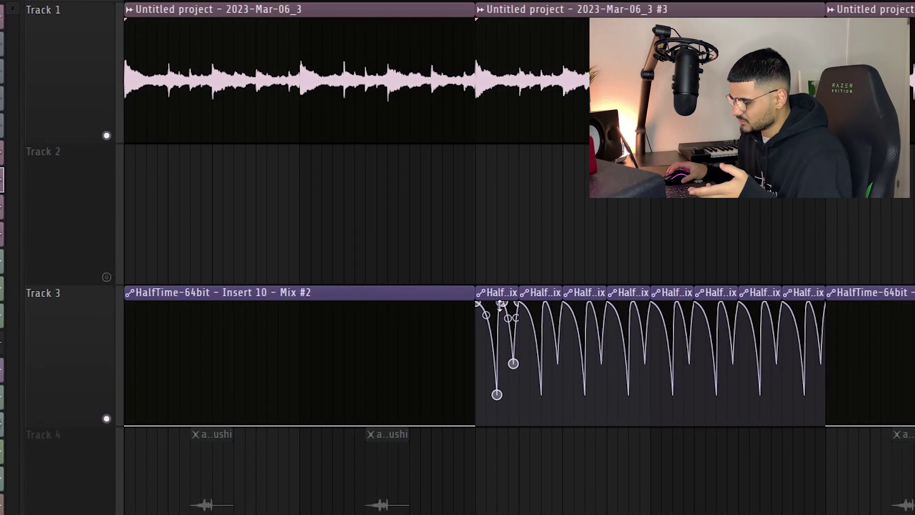
double_click(565, 98)
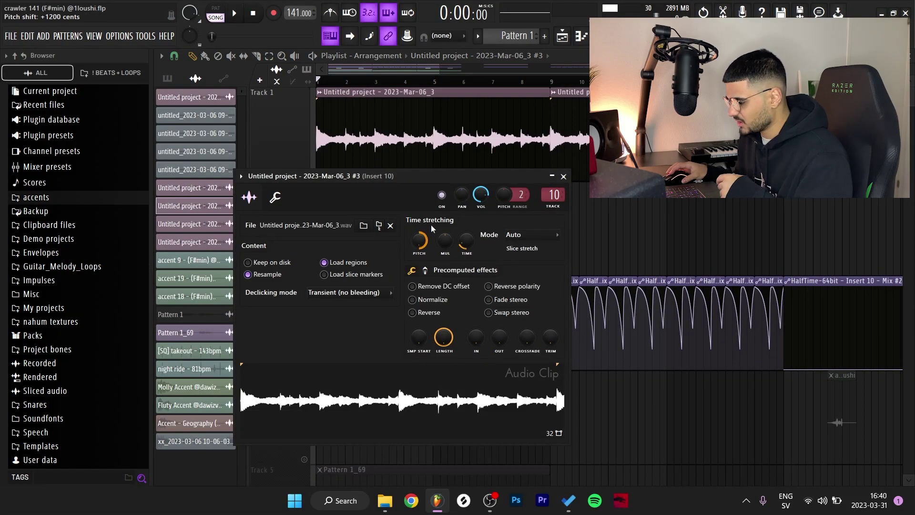
left_click(551, 82)
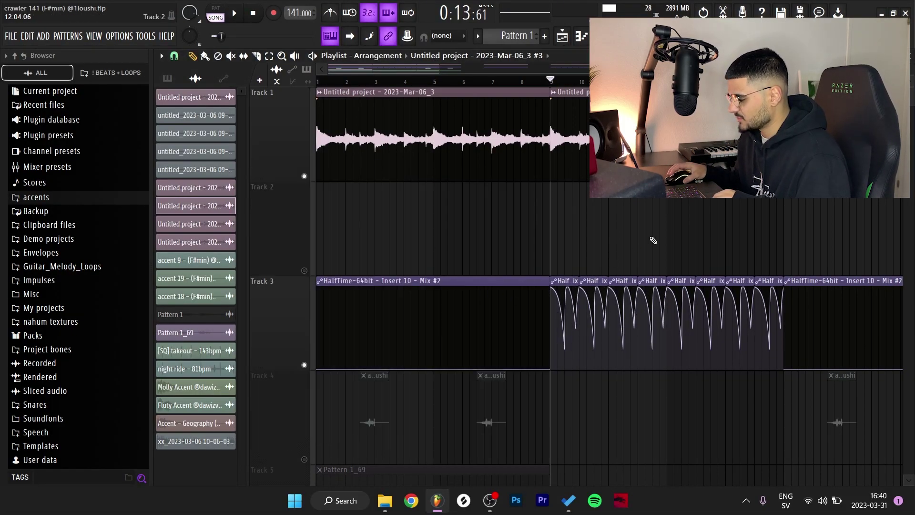
key("space")
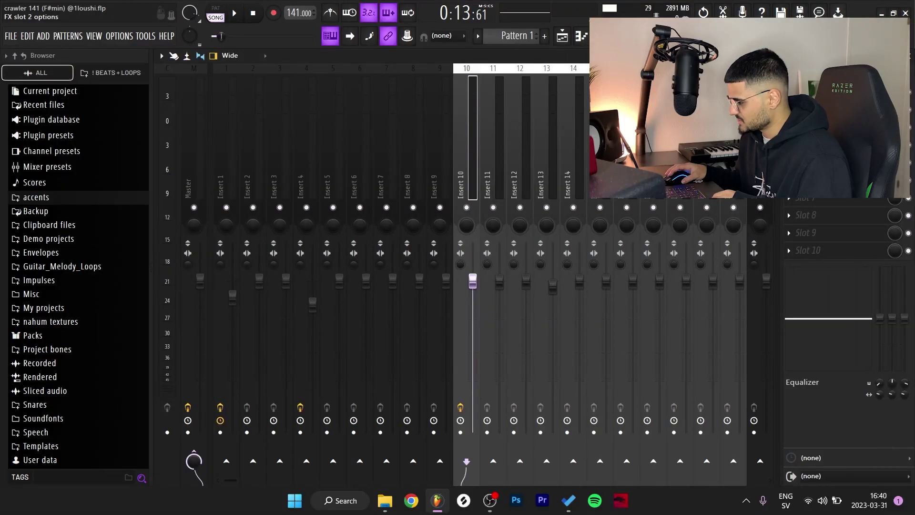
Show the HalfTime effect's settings on mixer Insert 10, close them and return to the start of the arrangement.
left_click(838, 91)
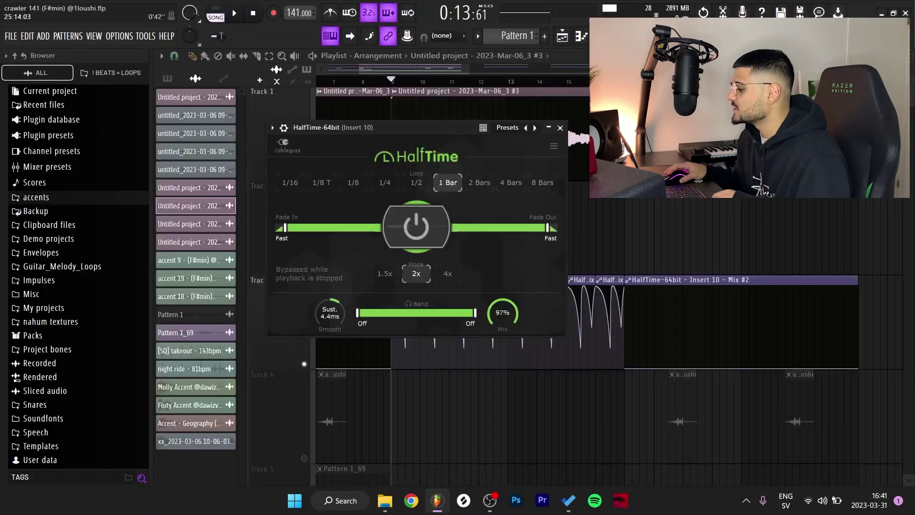
key("Escape")
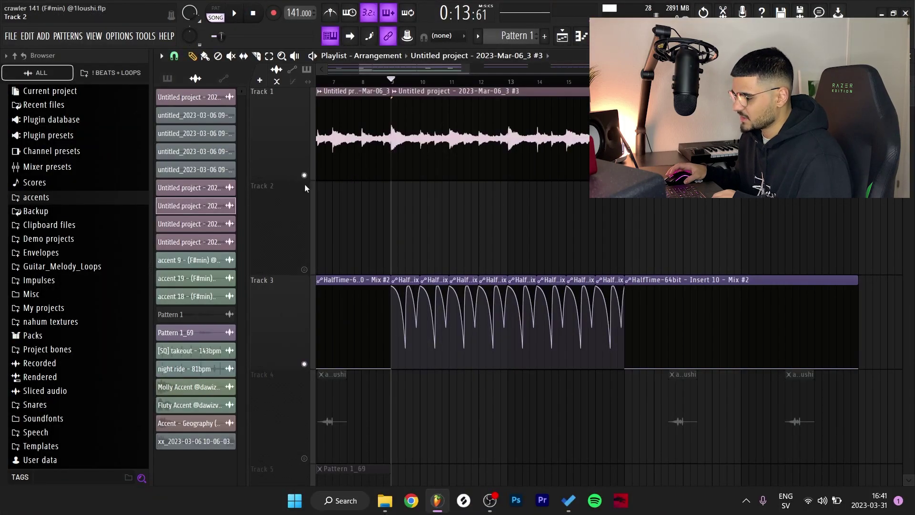
left_click_drag(334, 188, 520, 159)
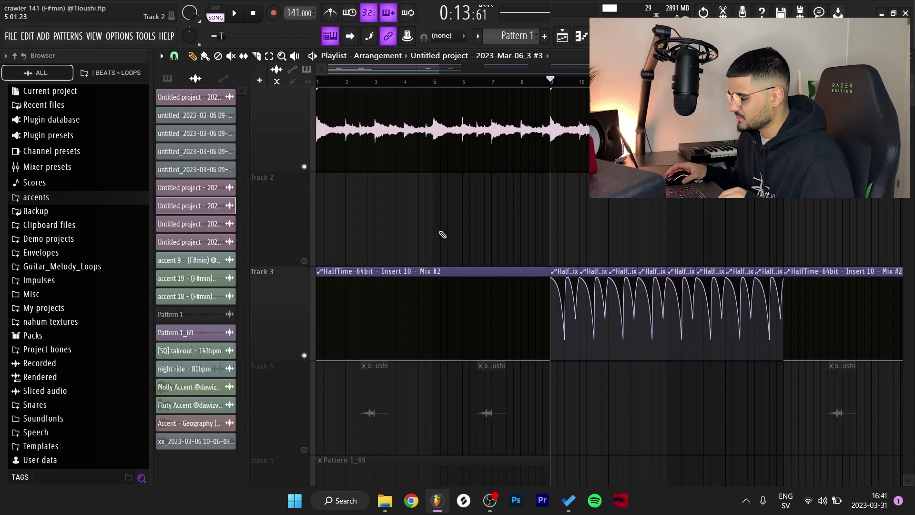
Unmute Track 4 and inspect the sample settings of its accent 9 clip.
scroll(447, 215, "down", 4)
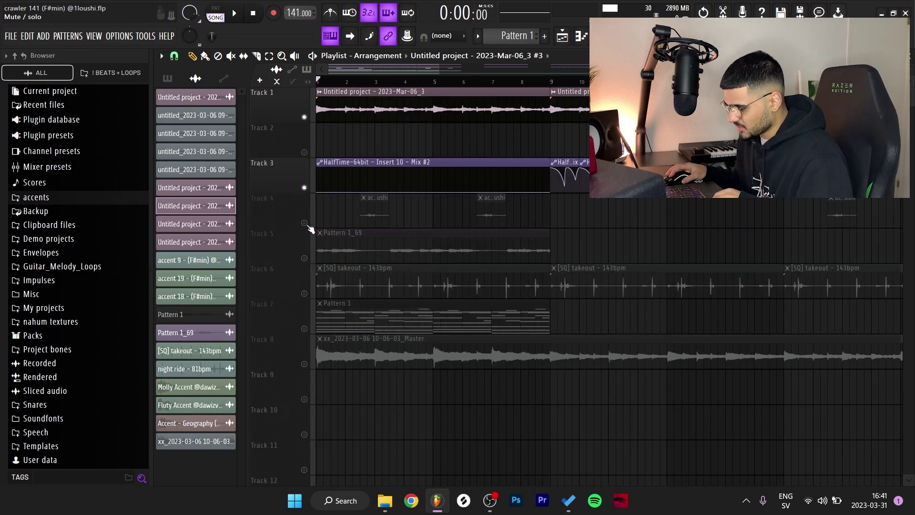
left_click(308, 226)
double_click(380, 211)
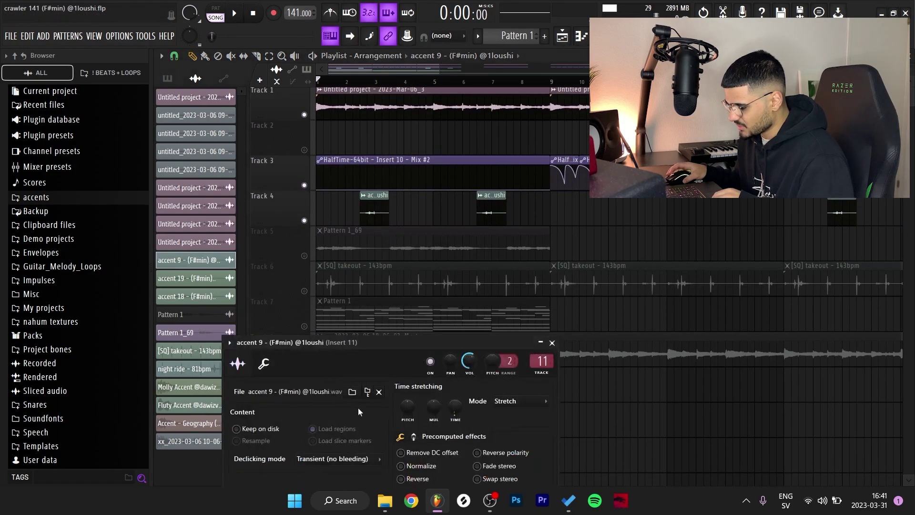
left_click_drag(378, 344, 407, 168)
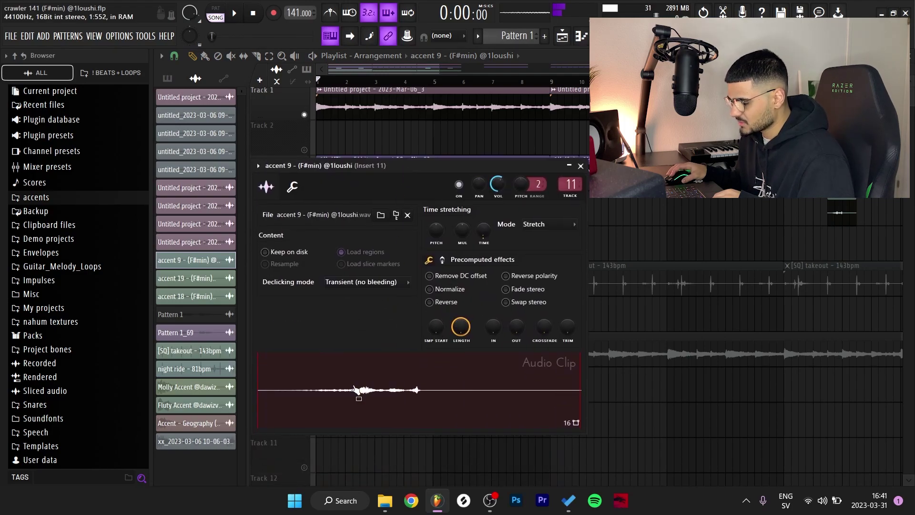
key("Escape")
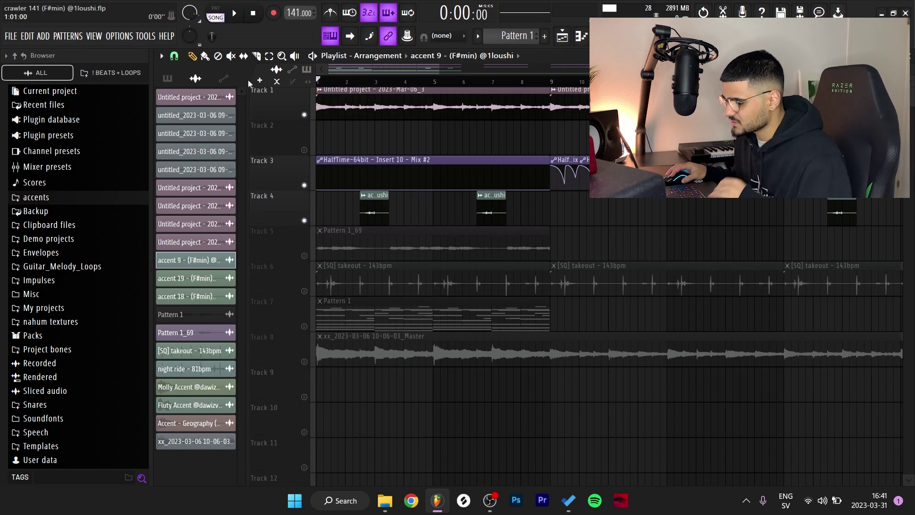
Unmute Track 5 and show the Artificial Spanish String preset in the preset browser of Pattern 1's Mellotron V channel.
left_click(304, 256)
left_click(167, 78)
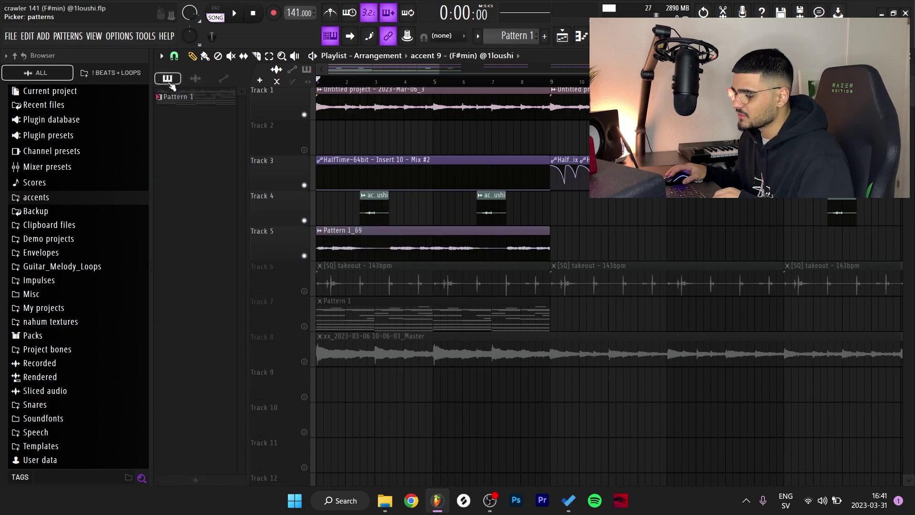
double_click(193, 97)
left_click(562, 35)
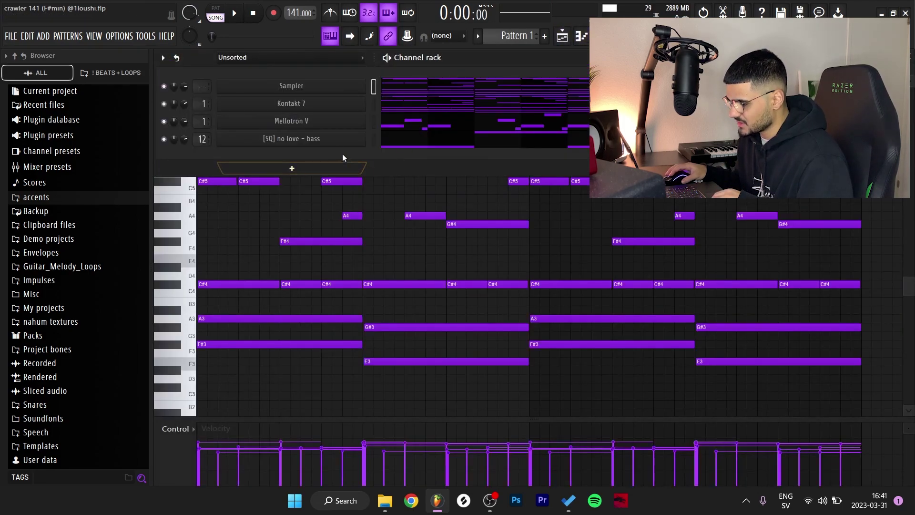
left_click(374, 125)
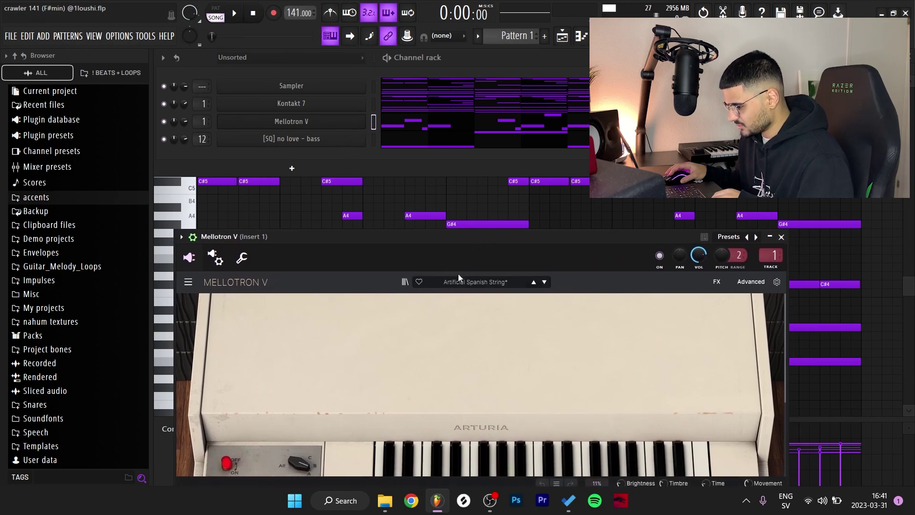
left_click(406, 282)
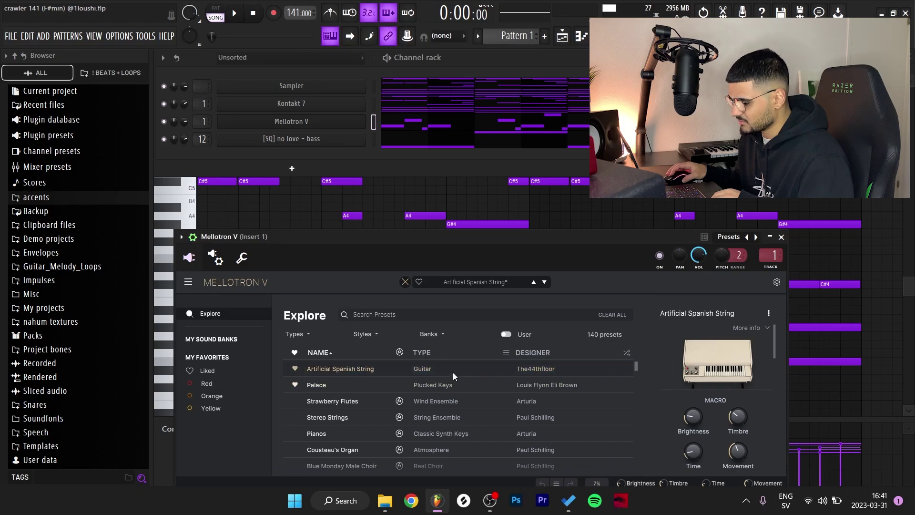
Show the Mellotron V notes in the piano roll, play the pattern and close the piano roll.
left_click(394, 117)
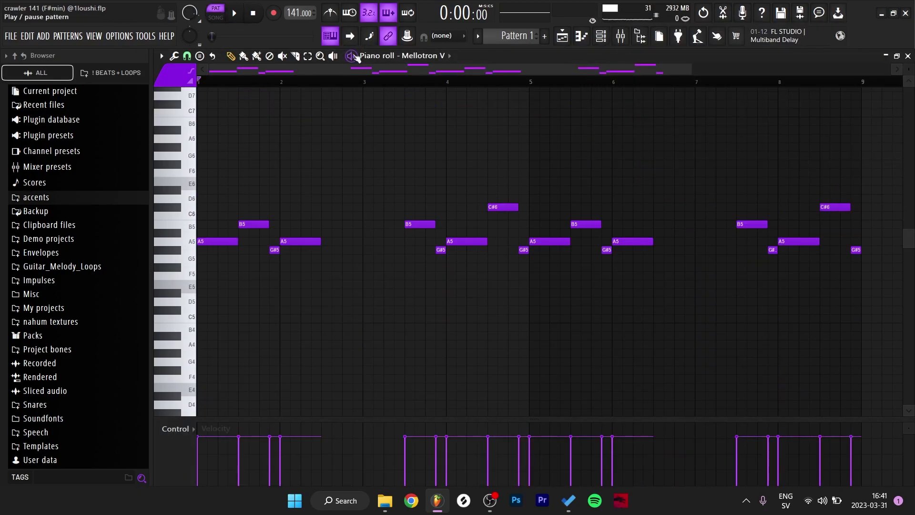
key("space")
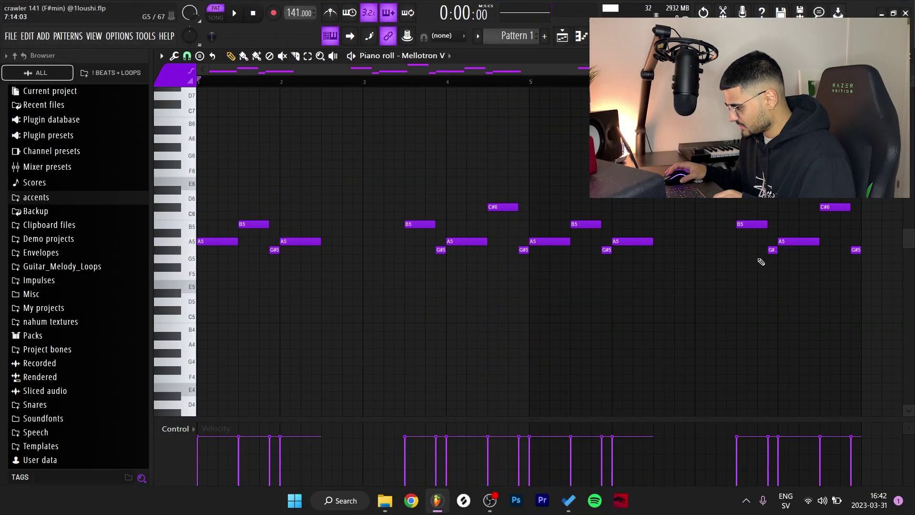
left_click(908, 56)
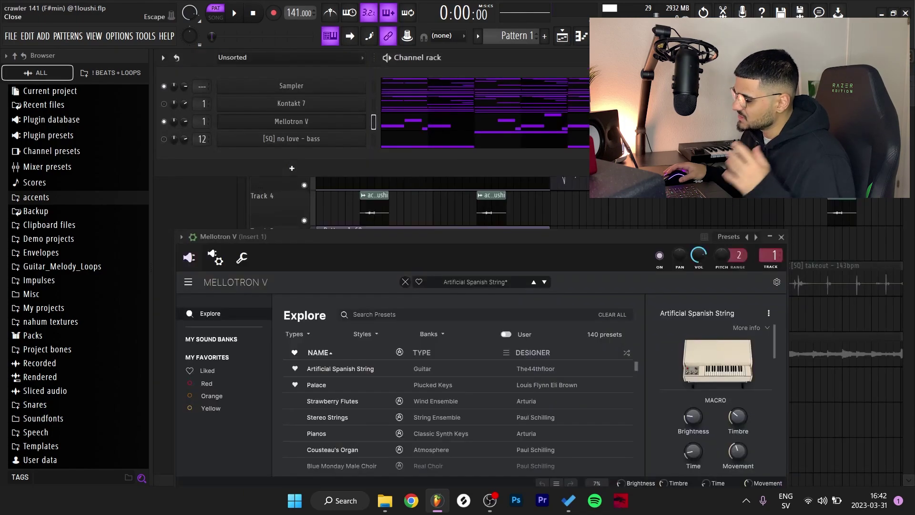
Mute Tracks 1 and 3 so only Tracks 4 and 5 sound, and play the arrangement from the beginning.
right_click(702, 209)
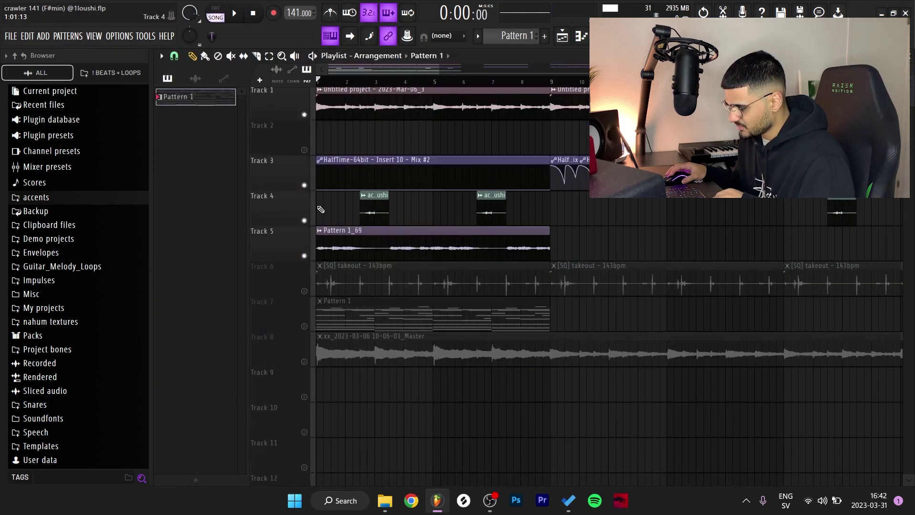
right_click(304, 220)
key("space")
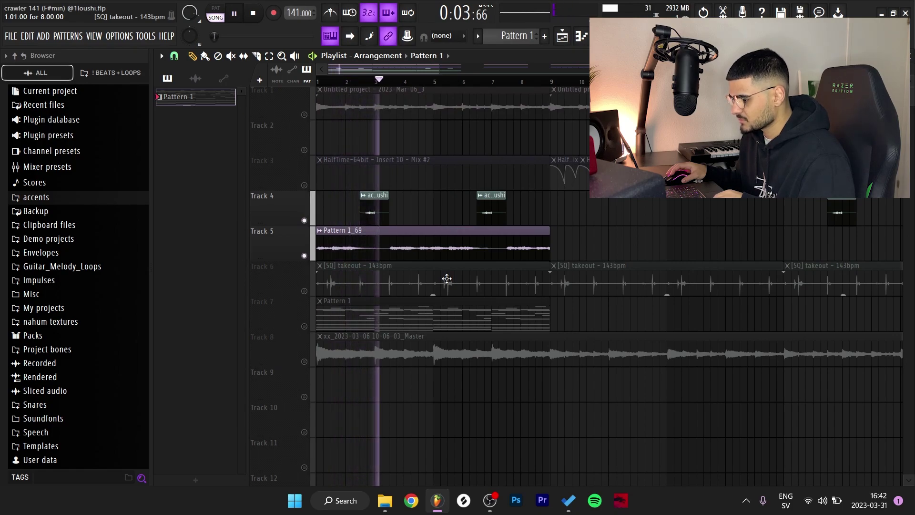
key("space")
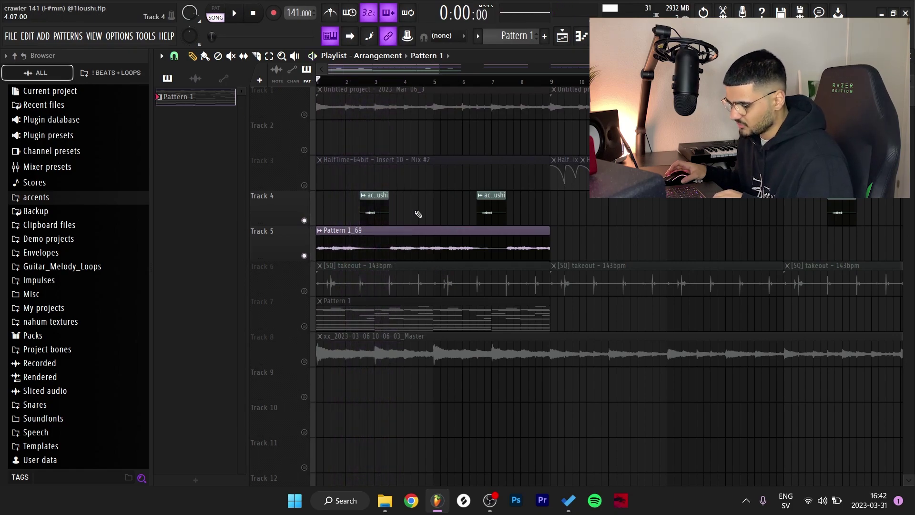
Show the effects chain on mixer Insert 1 and return to the playlist.
key("F9")
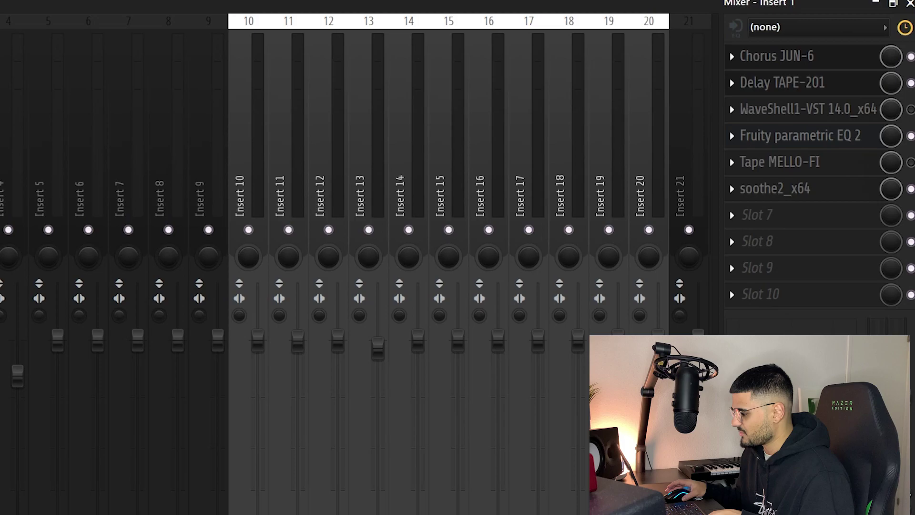
key("F9")
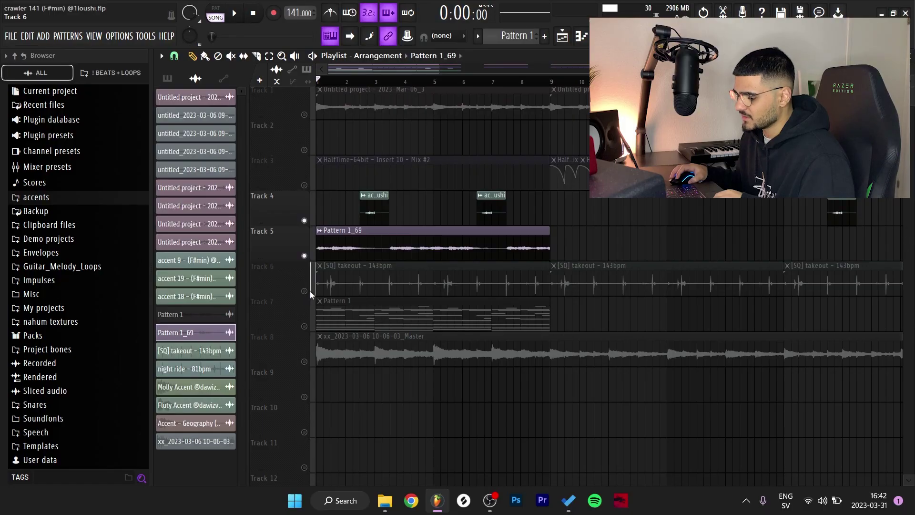
Inspect the [SQ] takeout - 143bpm clip on Track 6 and locate its sample in the perc loop folder.
double_click(310, 291)
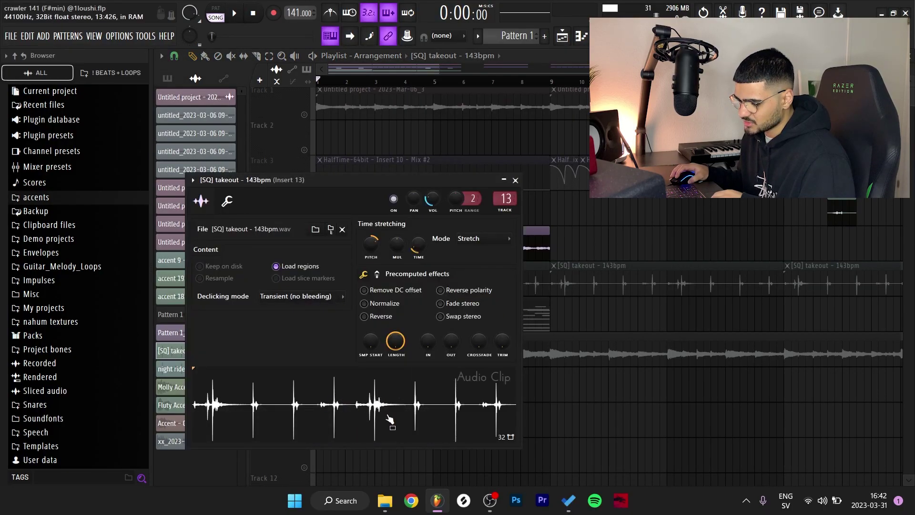
left_click_drag(390, 419, 92, 380)
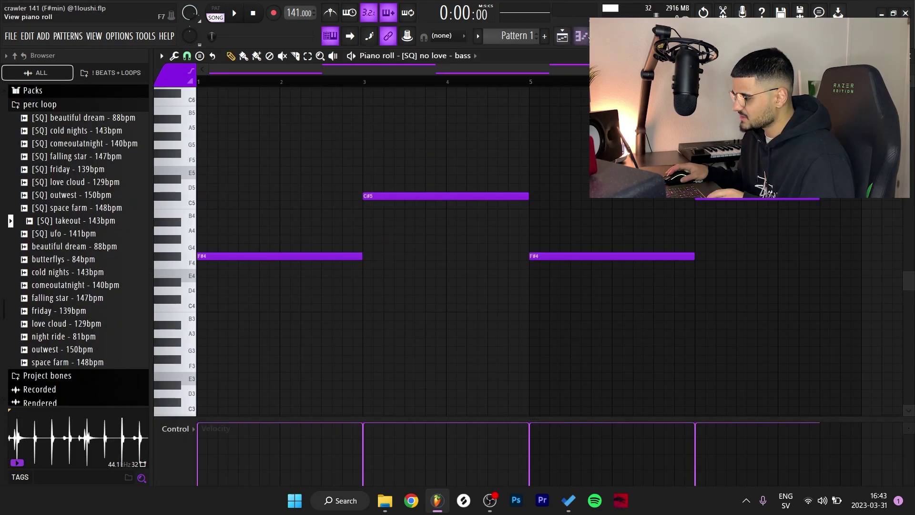
Identify the [SQ] no love - bass channel in the channel rack and play its piano roll pattern.
key("F6")
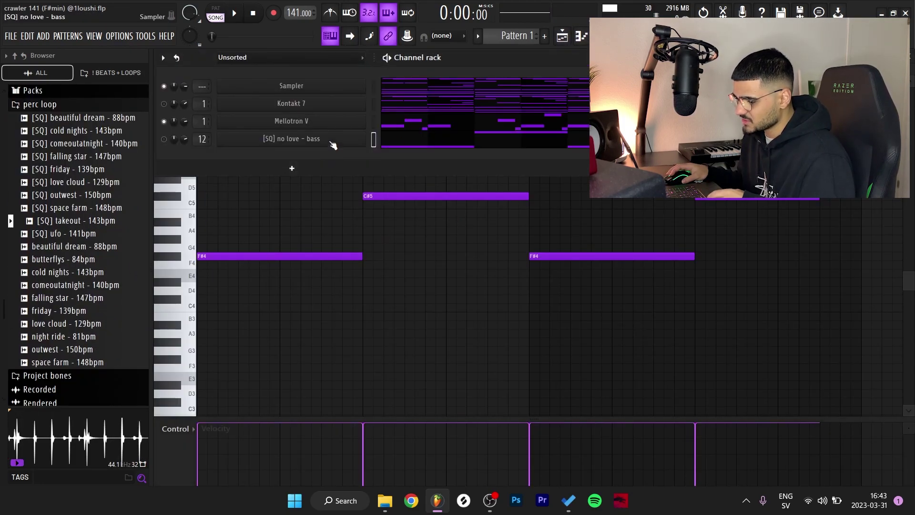
key("F6")
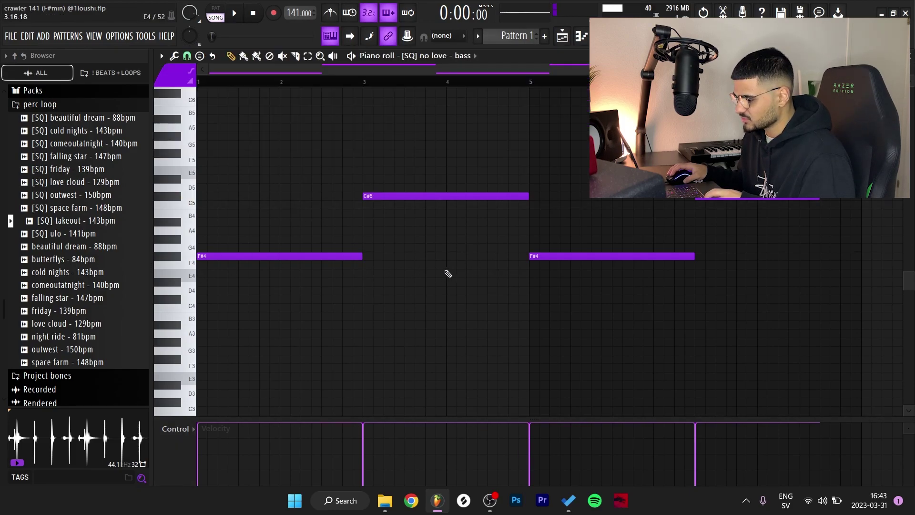
key("space")
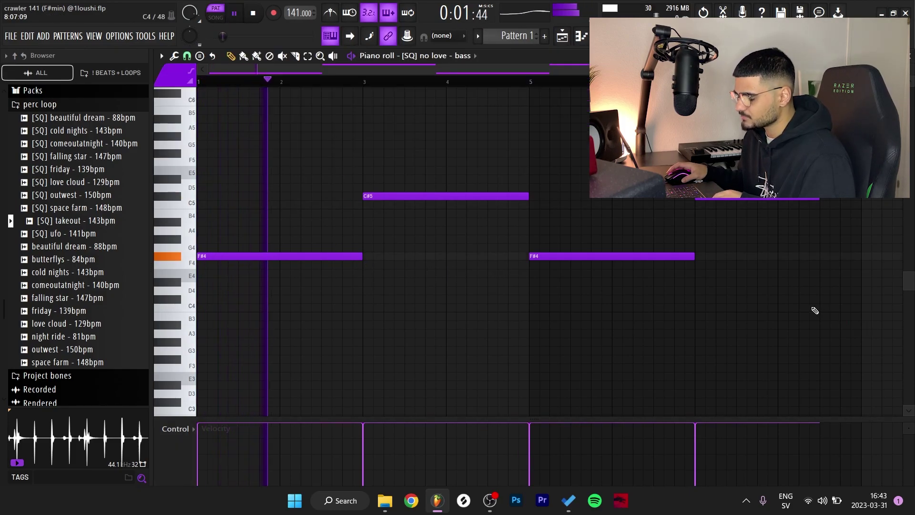